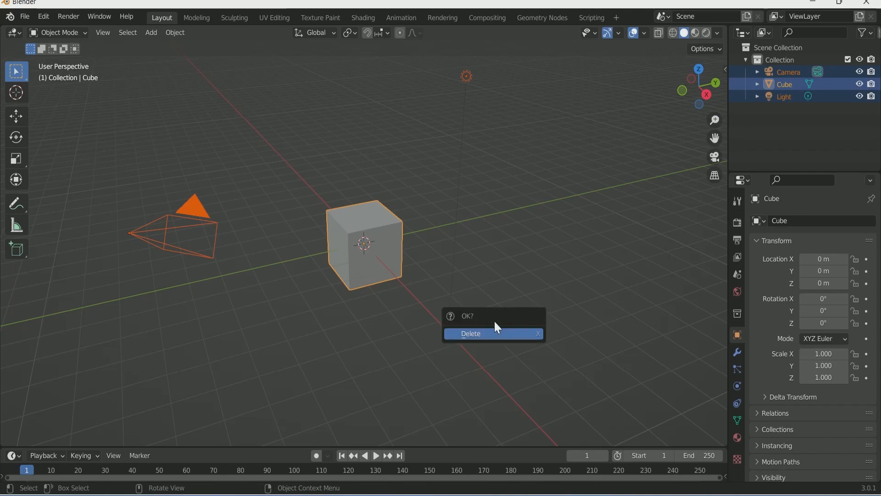
Step: Clear the default camera, cube and light and add a plane mesh
key("shift+a")
mouse_move(446, 251)
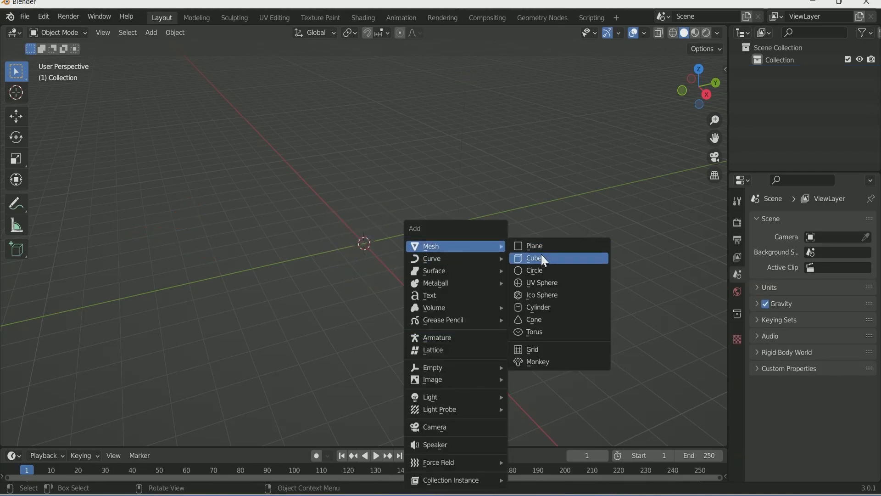
left_click(550, 247)
Step: Scale the plane up 20 times and apply the scale so it reads 1
type("s")
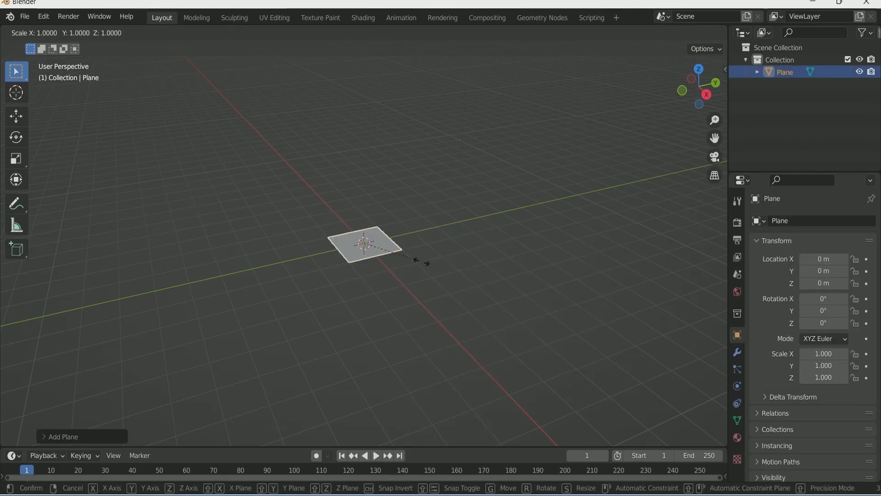
type("20")
key("Return")
scroll(421, 263, "down", 4)
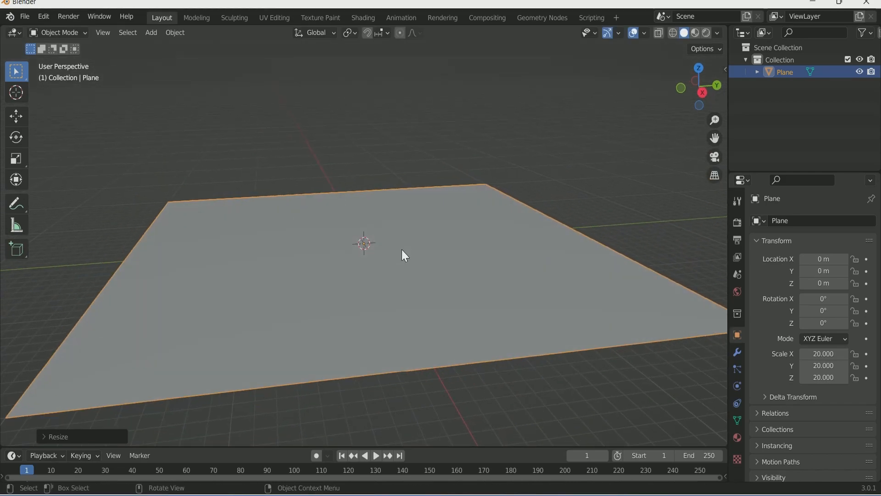
key("ctrl+a")
left_click(383, 274)
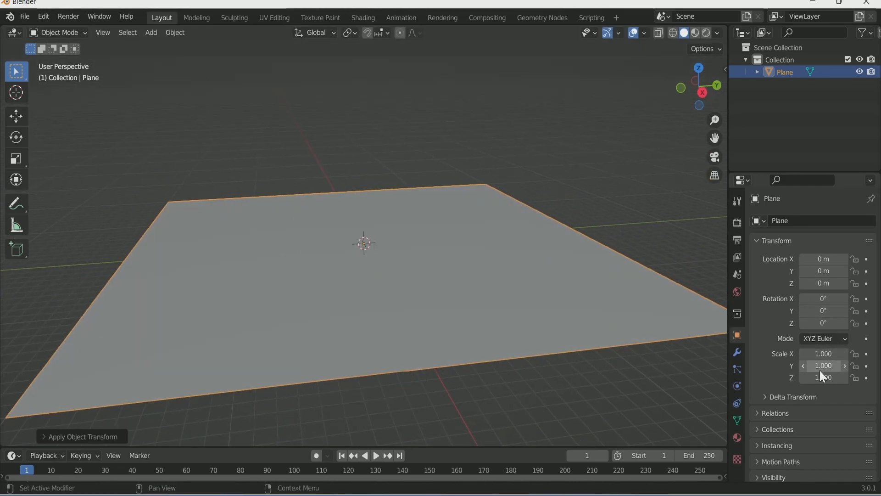
Step: Set the render engine to Cycles with the Experimental feature set on GPU Compute
left_click(736, 223)
left_click(831, 220)
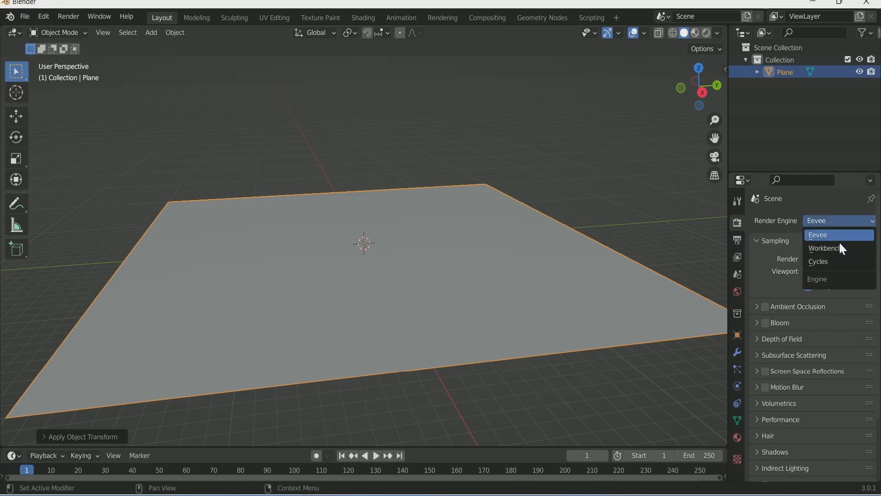
left_click(839, 262)
left_click(844, 236)
left_click(848, 257)
left_click(847, 253)
left_click(842, 272)
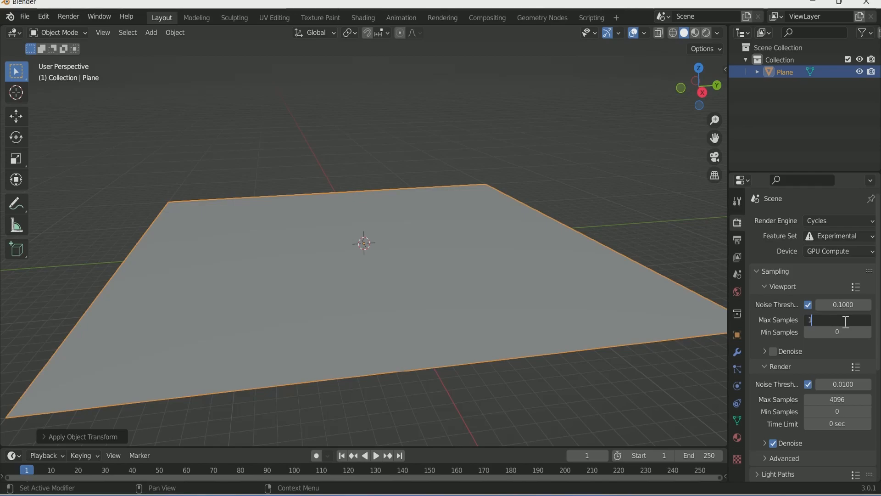
Step: Set viewport max samples to 12 and render max samples to 32
type("2")
left_click(837, 399)
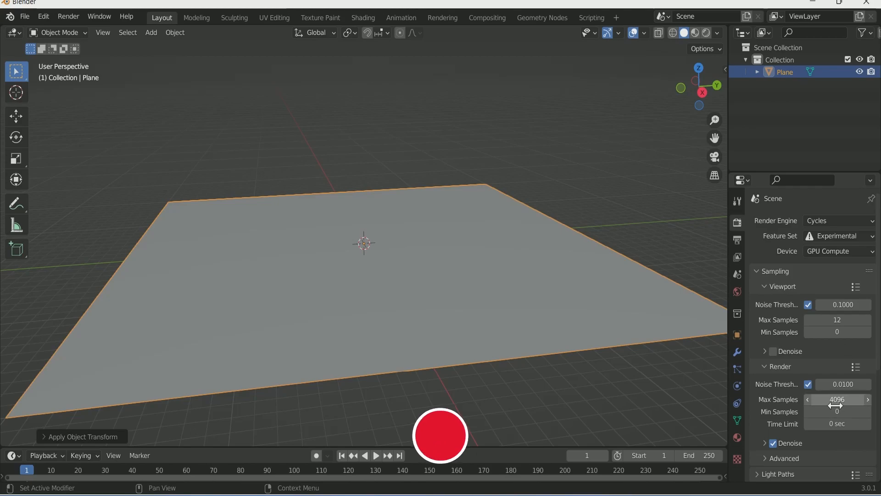
type("32")
key("Return")
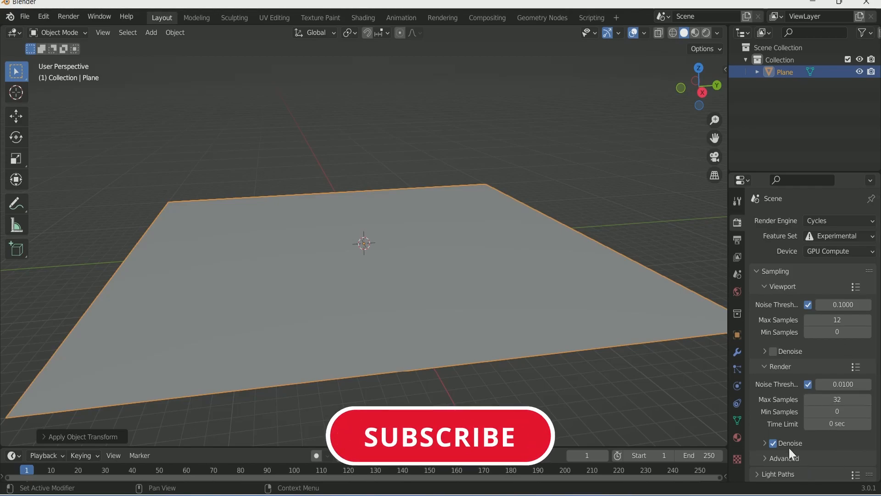
Step: Give the plane a Simple Subdivision Surface modifier with Adaptive Subdivision, then split the 3D view side by side
left_click(737, 352)
left_click(801, 222)
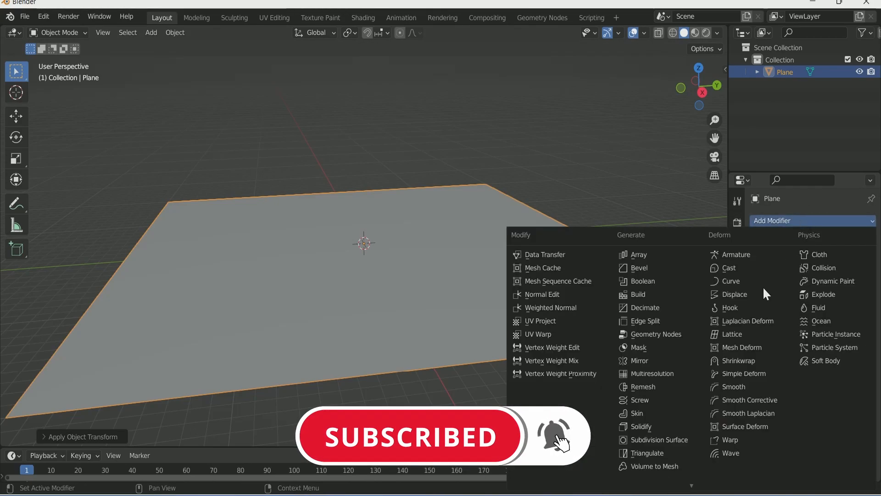
left_click(657, 441)
left_click(838, 256)
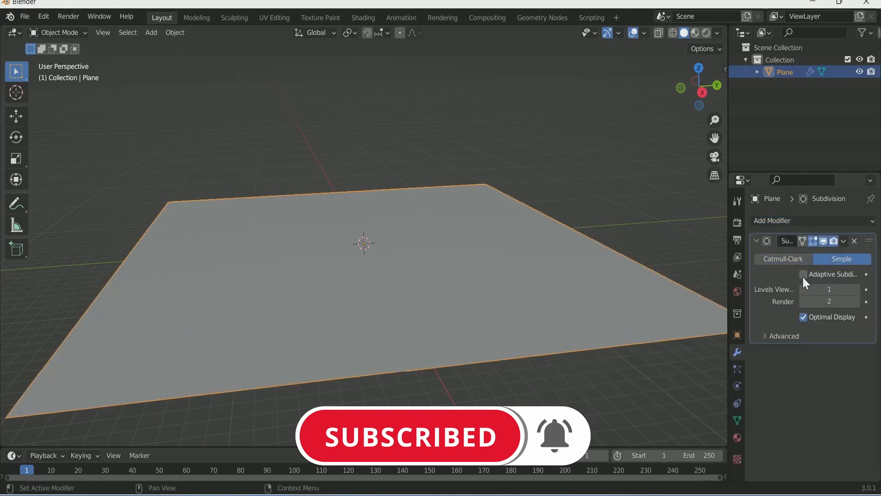
left_click(803, 274)
middle_click_drag(528, 294, 530, 261)
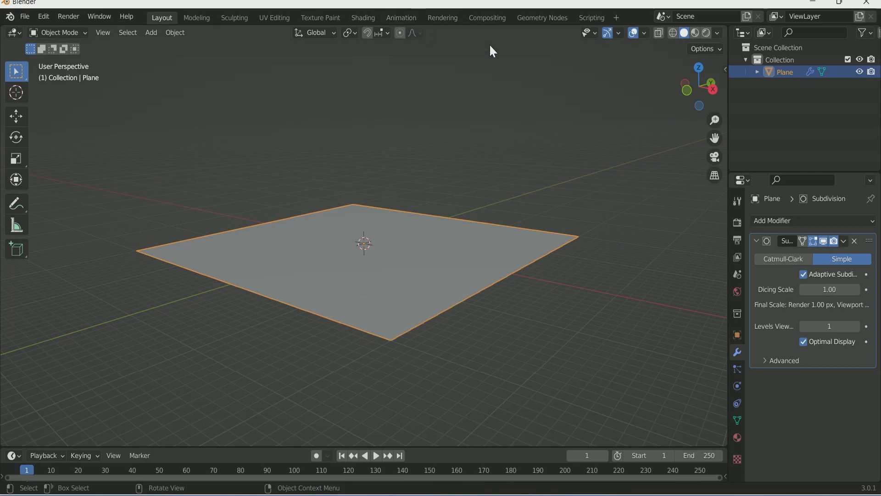
left_click_drag(726, 26, 315, 110)
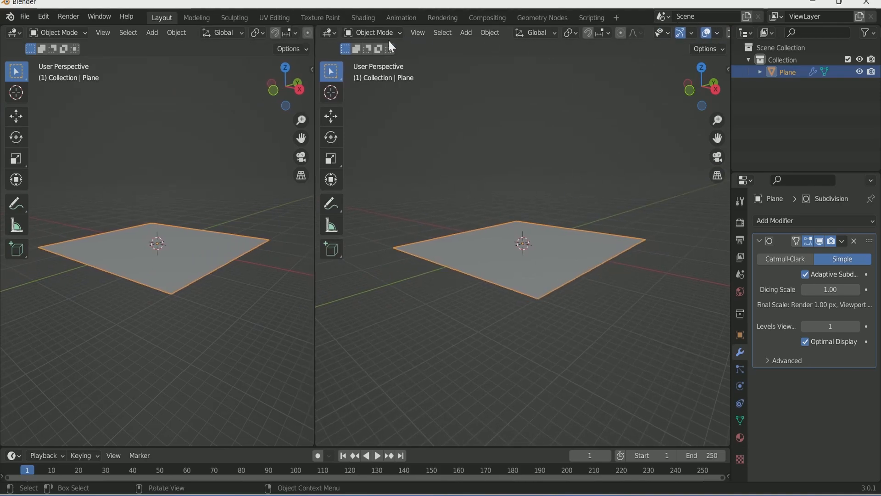
Step: Turn the right view into a Shader Editor and create a new material with its nodes spread out
left_click(330, 33)
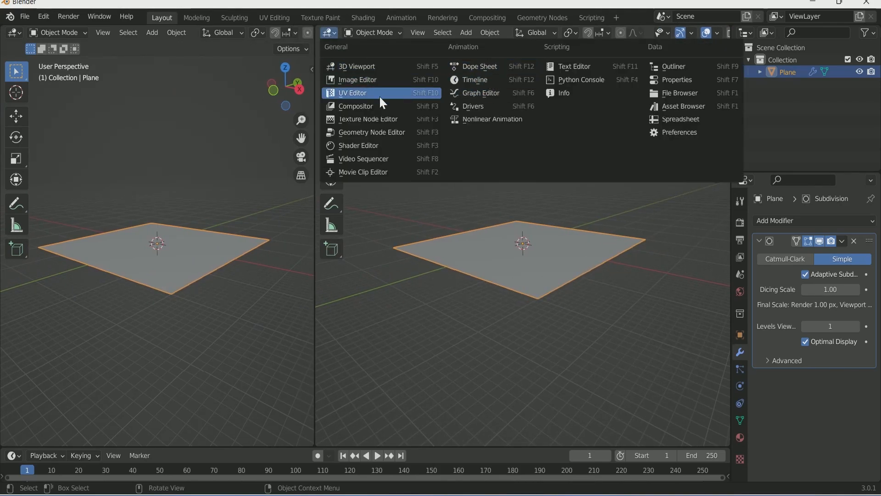
left_click(362, 146)
left_click_drag(597, 133, 768, 139)
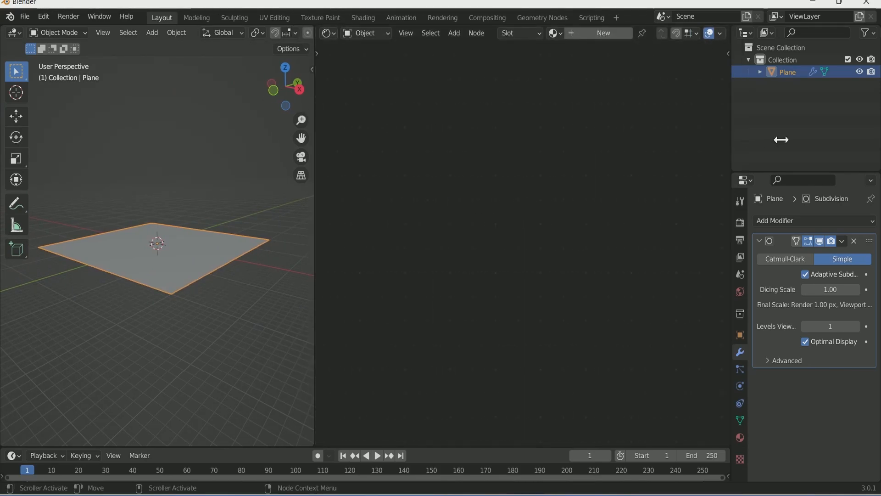
left_click(603, 32)
key("Home")
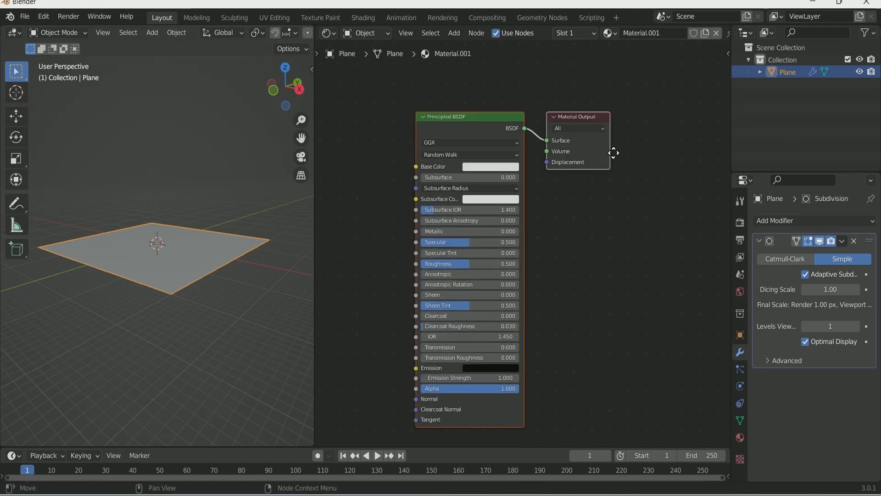
left_click_drag(578, 135, 675, 108)
left_click_drag(461, 136, 365, 124)
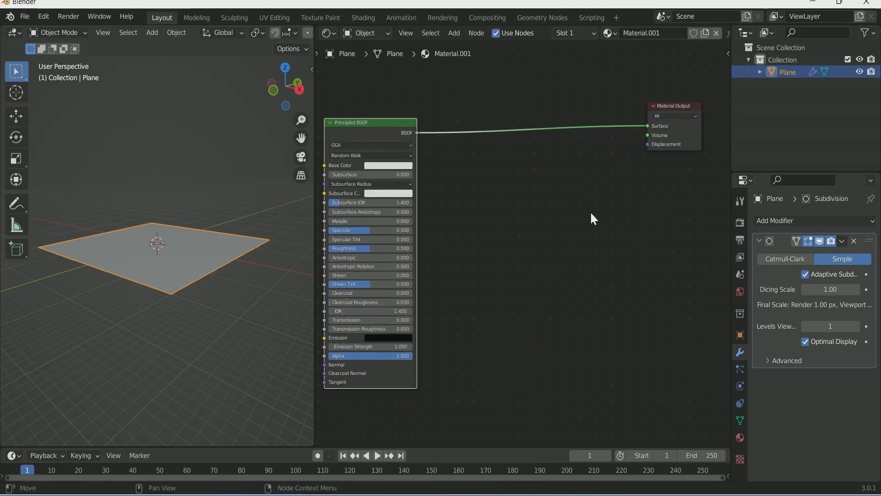
Step: Add a Noise Texture node and link its Fac to the Material Output Displacement
key("shift+a")
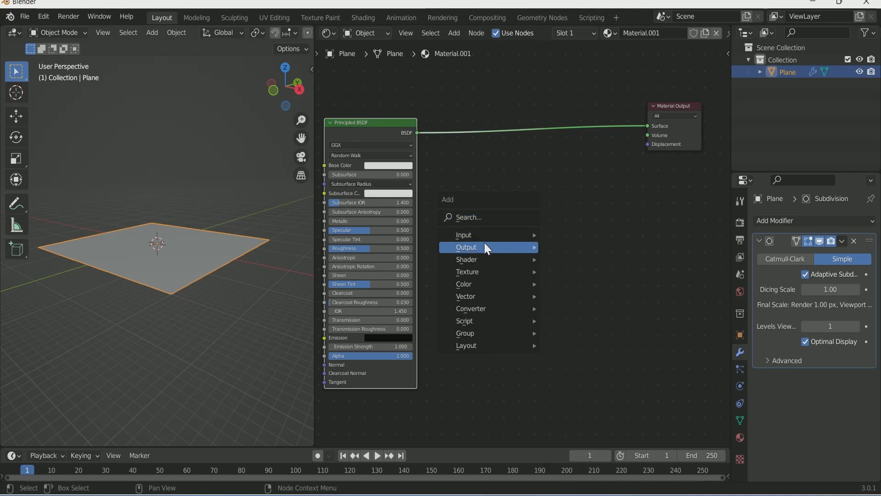
left_click(484, 218)
type("noi")
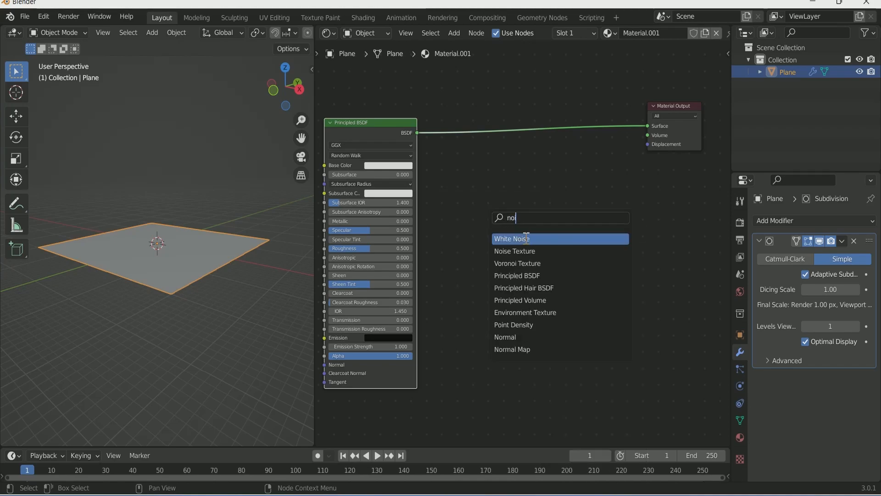
left_click(514, 251)
left_click(502, 228)
left_click_drag(504, 226, 647, 144)
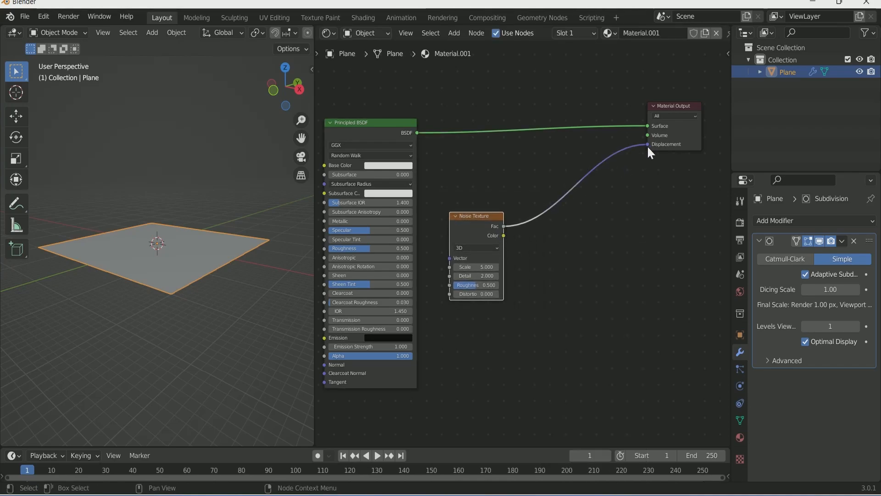
scroll(268, 31, "down", 5)
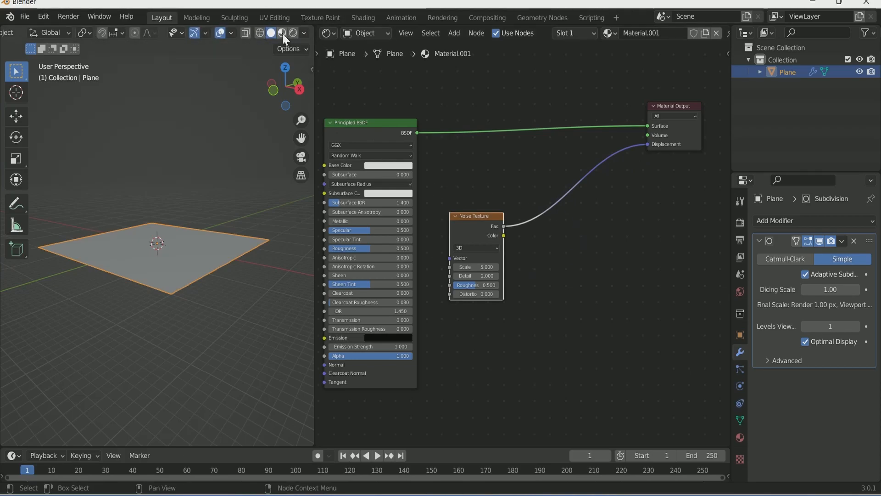
Step: Switch the viewport to Rendered shading and set the World colour to a Nishita Sky Texture
left_click(282, 34)
left_click(293, 32)
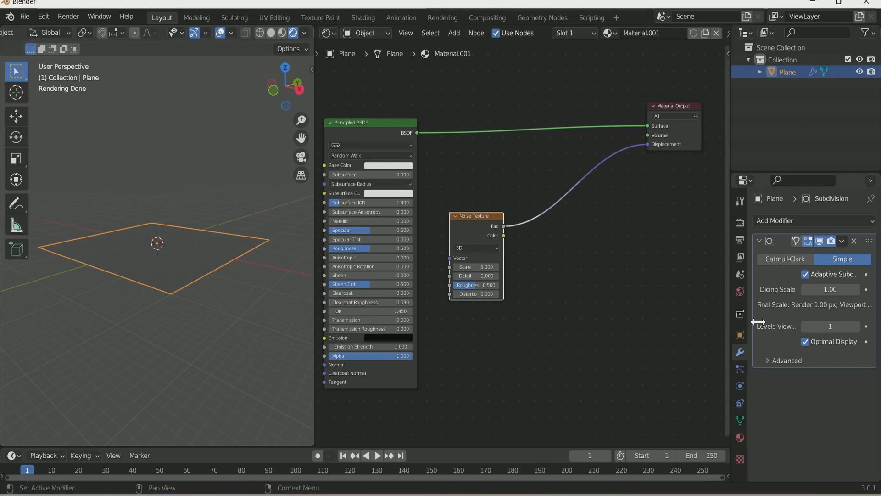
left_click(739, 292)
left_click(812, 296)
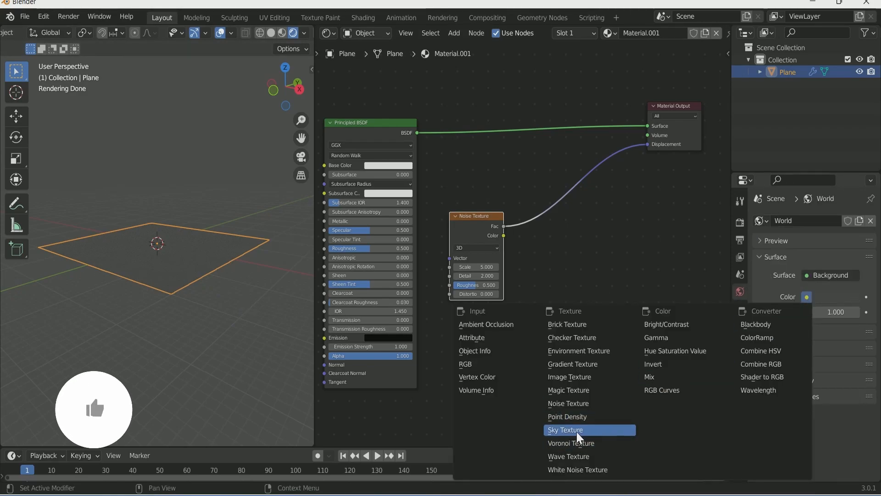
left_click(576, 429)
middle_click_drag(190, 313, 220, 311)
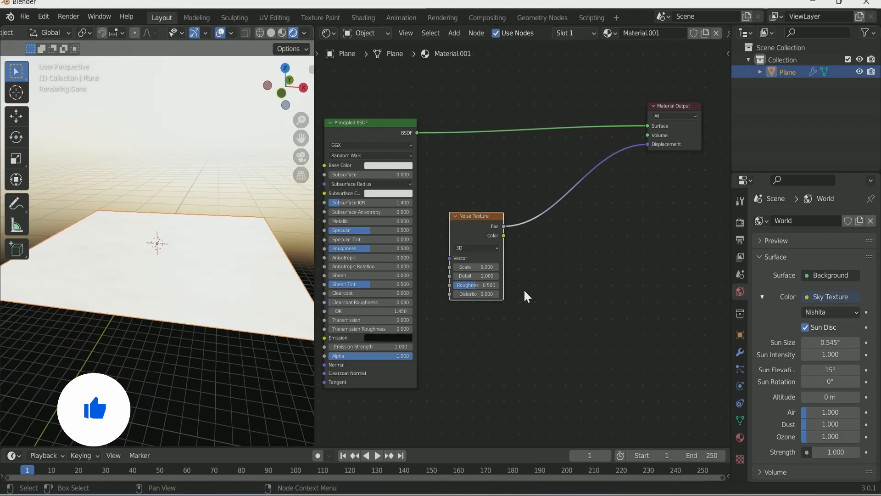
Step: Insert a Displacement node on the noise-to-output link, with the noise feeding its Height
key("shift+a")
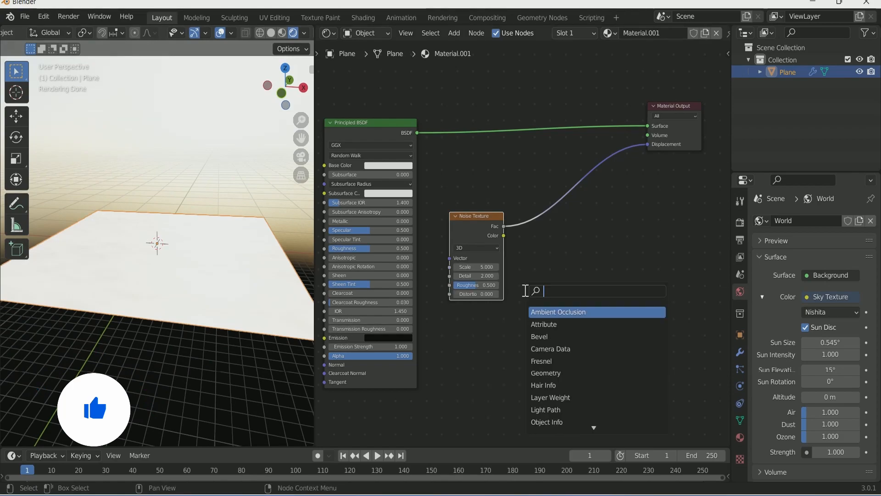
type("dis")
key("Return")
left_click(602, 169)
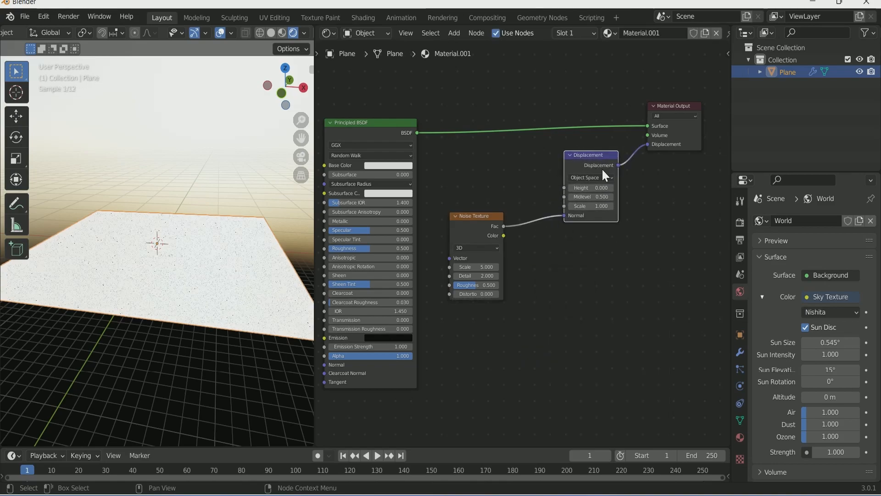
left_click_drag(560, 216, 562, 188)
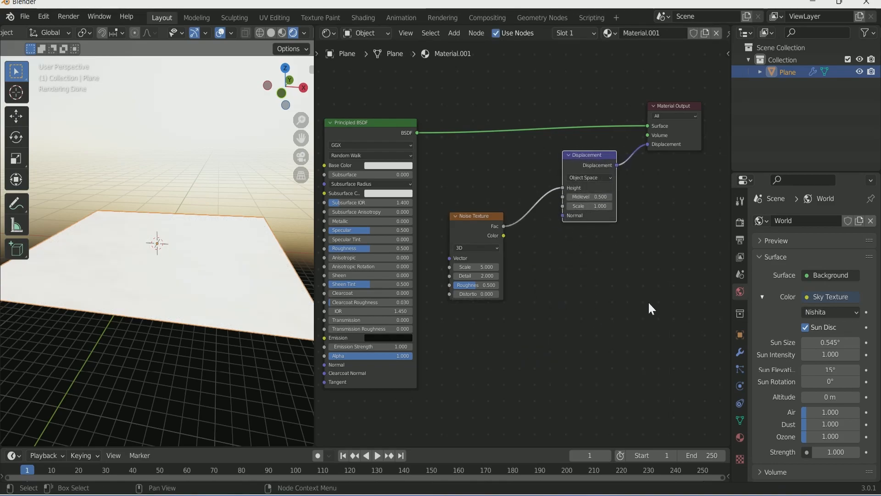
Step: Set the material's displacement method to Displacement and Bump
left_click(740, 437)
scroll(838, 419, "down", 10)
scroll(838, 416, "down", 20)
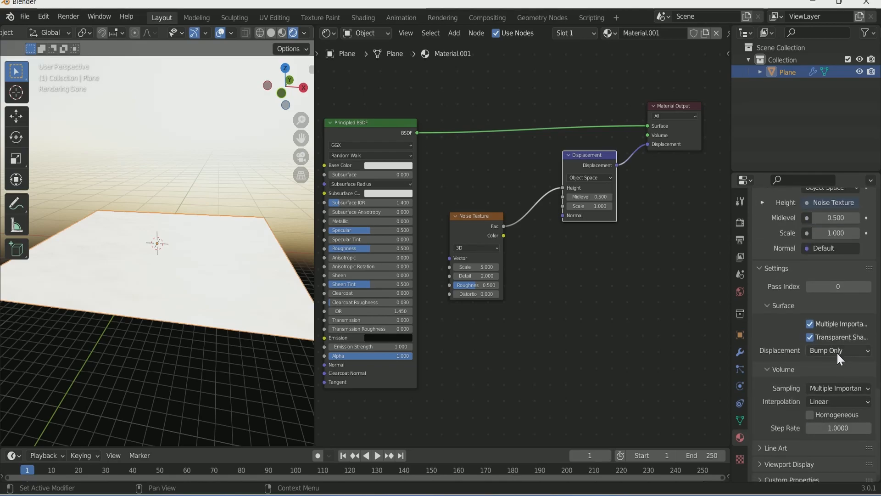
left_click(833, 352)
left_click(828, 392)
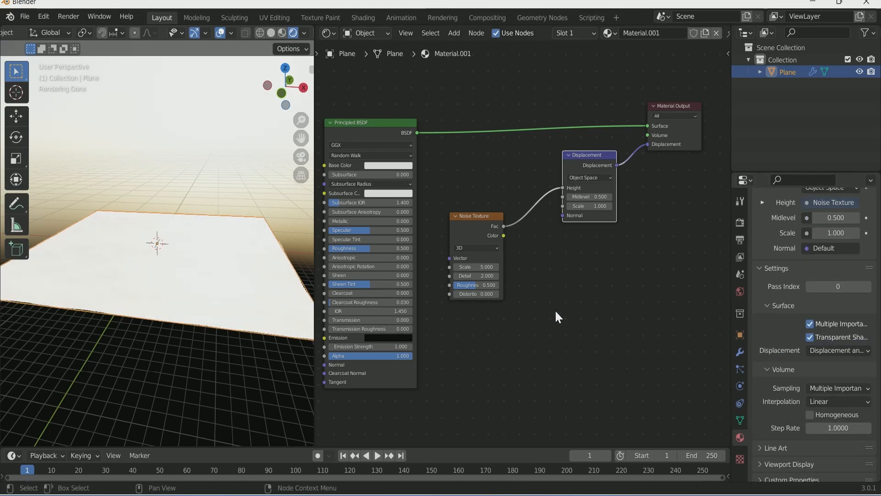
Step: Duplicate the Noise Texture below the original and shift Displacement and Material Output right
left_click(468, 224)
key("shift+d")
left_click(466, 323)
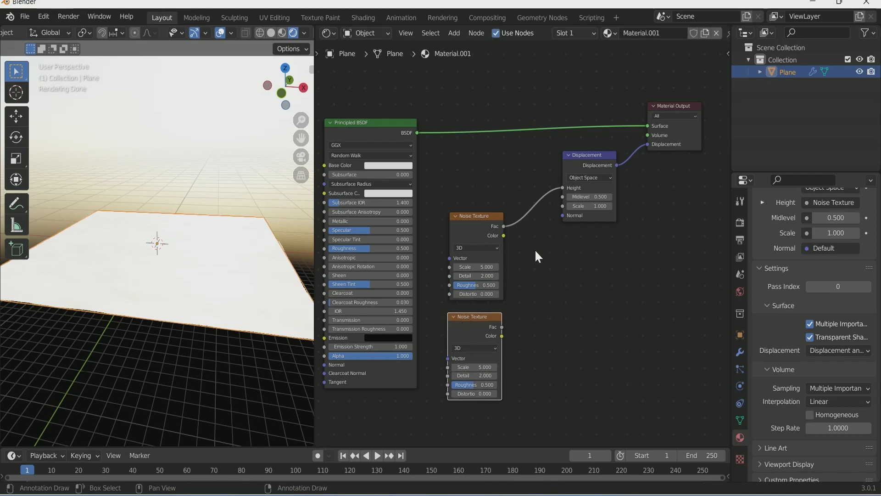
scroll(535, 132, "down", 2)
left_click_drag(510, 145, 597, 207)
left_click_drag(594, 143, 705, 144)
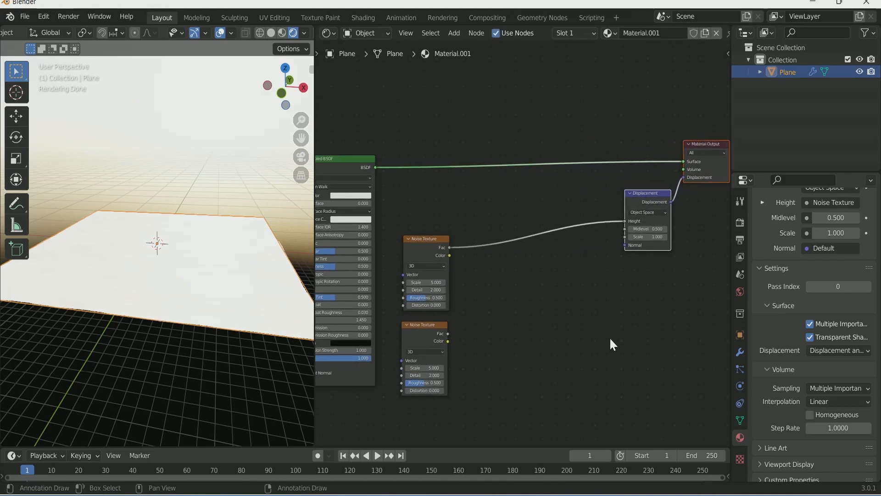
Step: Insert a MixRGB node on the noise-to-displacement link, with the second noise feeding Color2
key("shift+a")
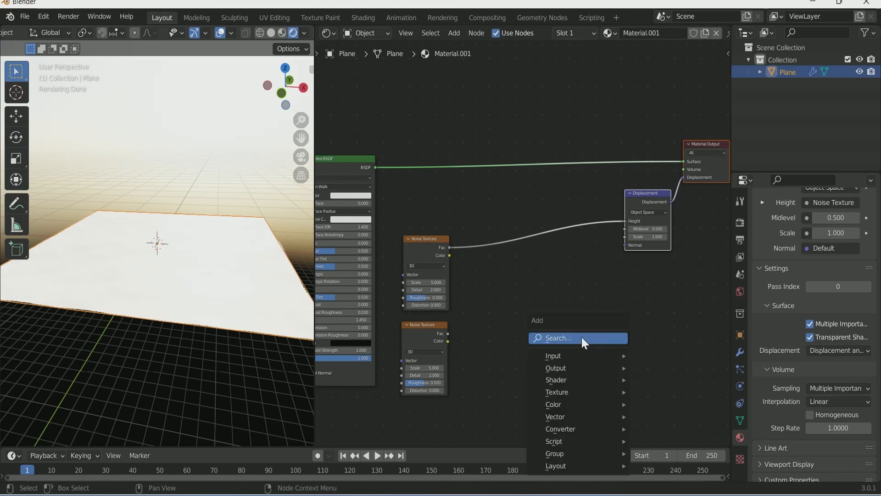
type("mix")
key("Return")
left_click(508, 258)
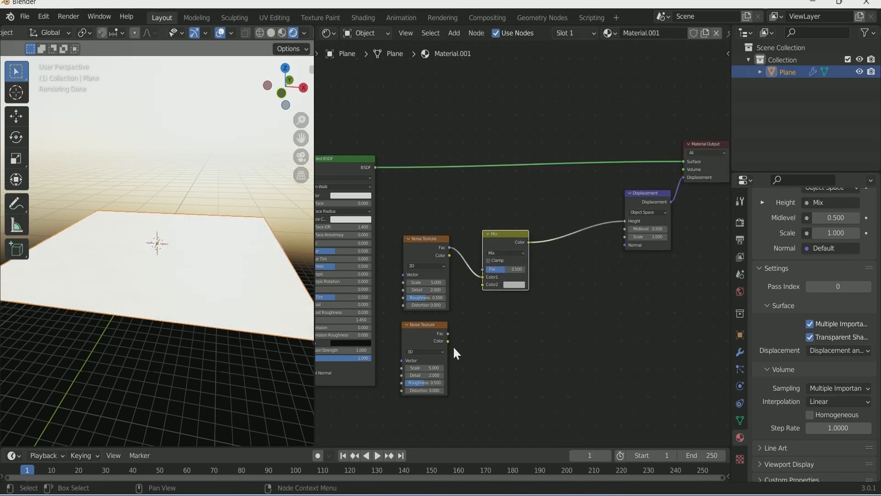
left_click_drag(448, 333, 482, 285)
key("Home")
Step: Insert a ColorRamp node between the Mix node and Displacement
key("shift+a")
type("col")
key("Return")
left_click(566, 233)
middle_click_drag(511, 372, 553, 340)
scroll(553, 339, "up", 1)
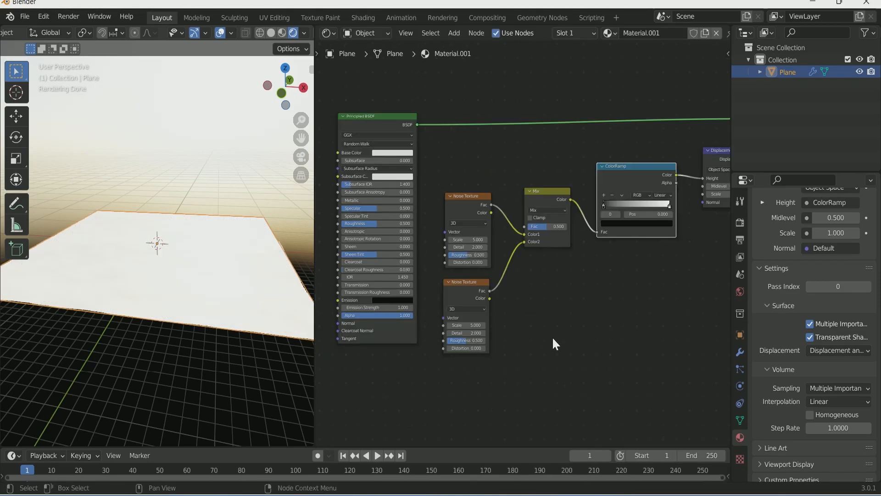
Step: Set upper noise Detail 15 and Roughness 0.7, and lower noise Scale 10.5
left_click_drag(470, 247, 486, 247)
scroll(530, 287, "up", 4)
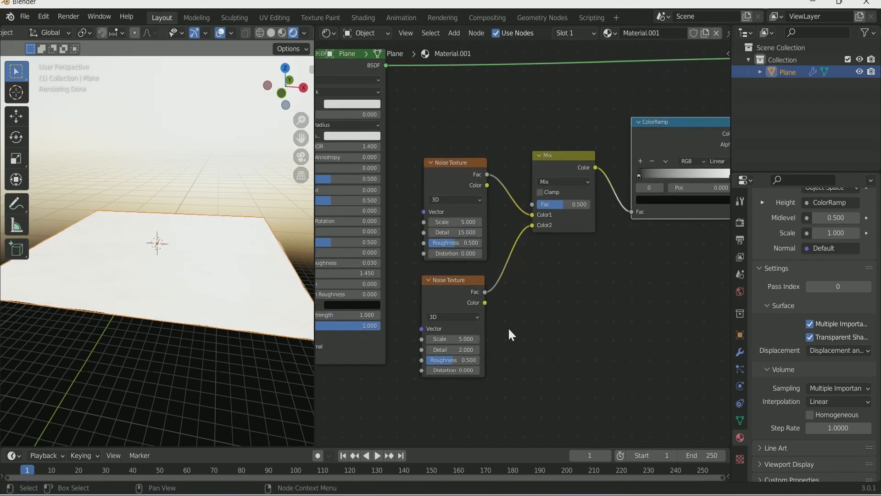
left_click_drag(441, 339, 522, 338)
left_click_drag(452, 339, 520, 310)
left_click_drag(463, 242, 484, 244)
type("0.7")
key("Return")
Step: Slide the ColorRamp's black stop to 0.431 and white stop to 0.844
scroll(575, 306, "down", 2)
middle_click_drag(556, 317, 464, 349)
scroll(523, 321, "up", 2)
scroll(530, 296, "up", 3)
left_click_drag(553, 202, 594, 202)
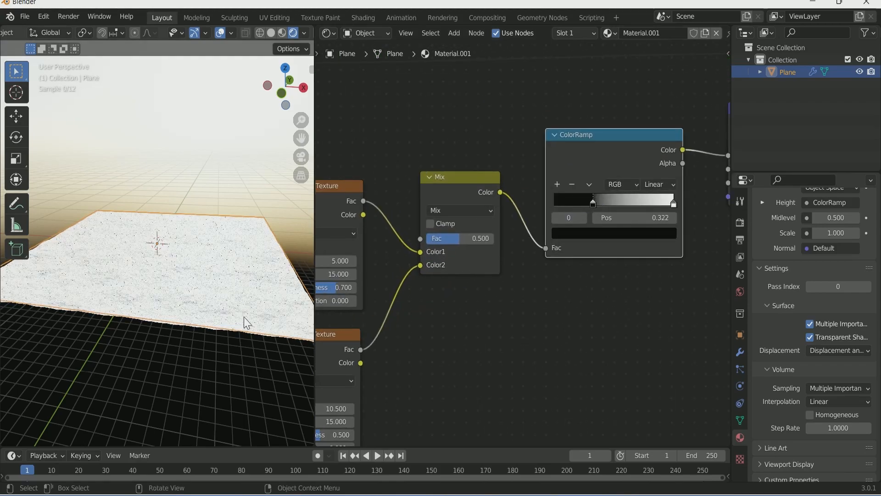
middle_click_drag(158, 348, 285, 330)
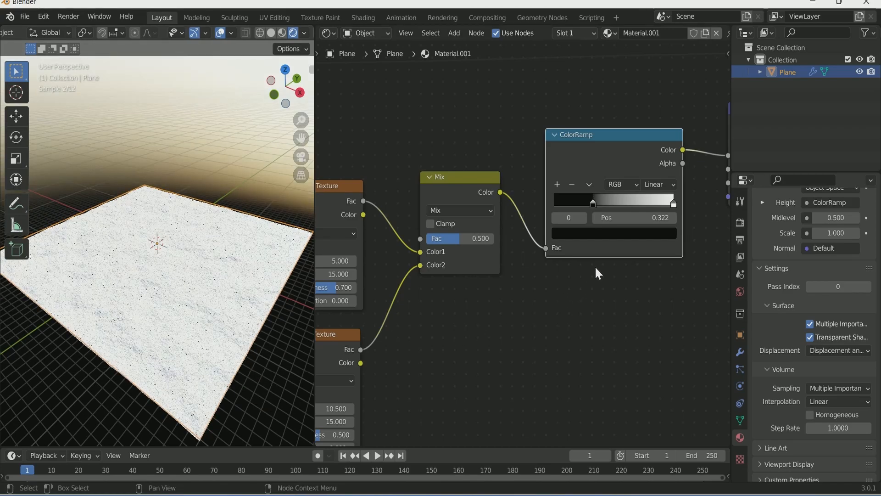
left_click_drag(593, 202, 606, 203)
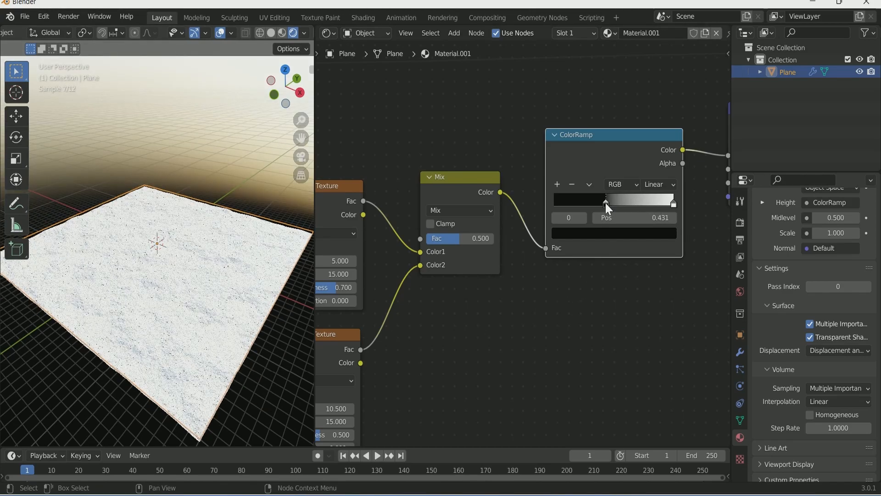
left_click_drag(672, 204, 655, 205)
scroll(628, 348, "down", 3)
middle_click_drag(534, 376, 390, 367)
scroll(499, 355, "up", 4)
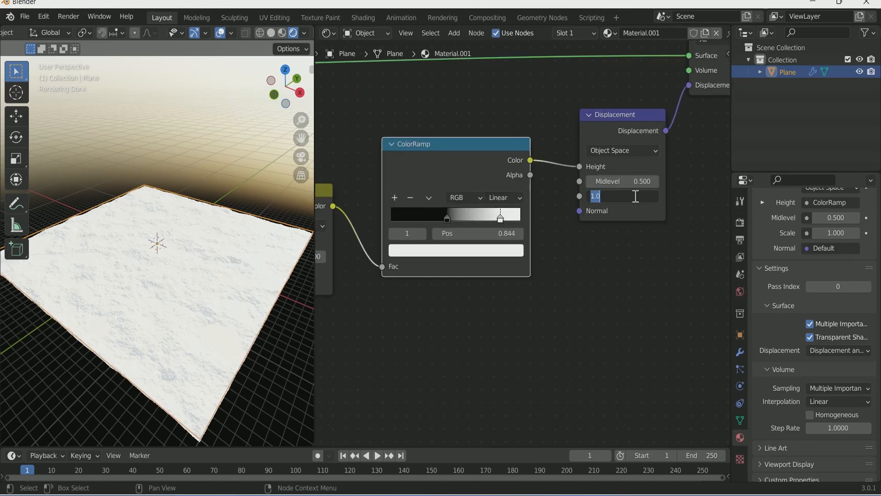
Step: Set Displacement Scale to 5, move the white stop to 0.804, and add a grey stop near 0.69
type("5")
key("Return")
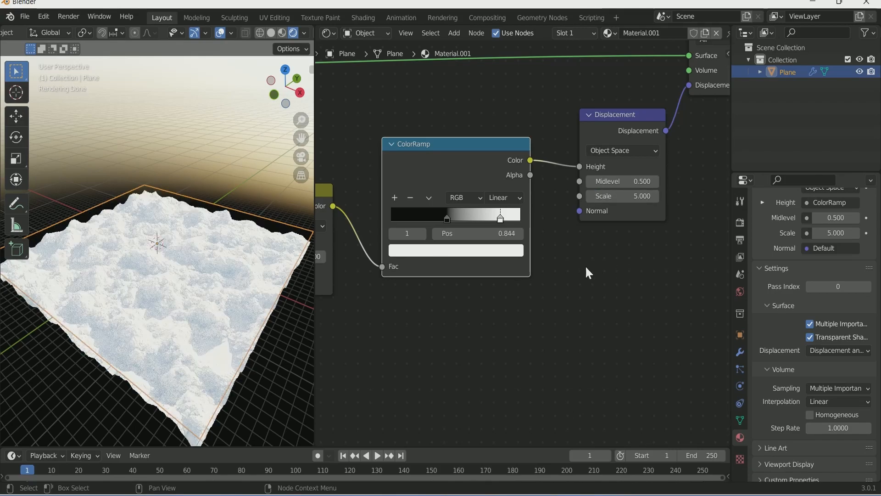
left_click_drag(503, 219, 495, 218)
left_click_drag(436, 212, 480, 221, "ctrl")
scroll(198, 383, "up", 4)
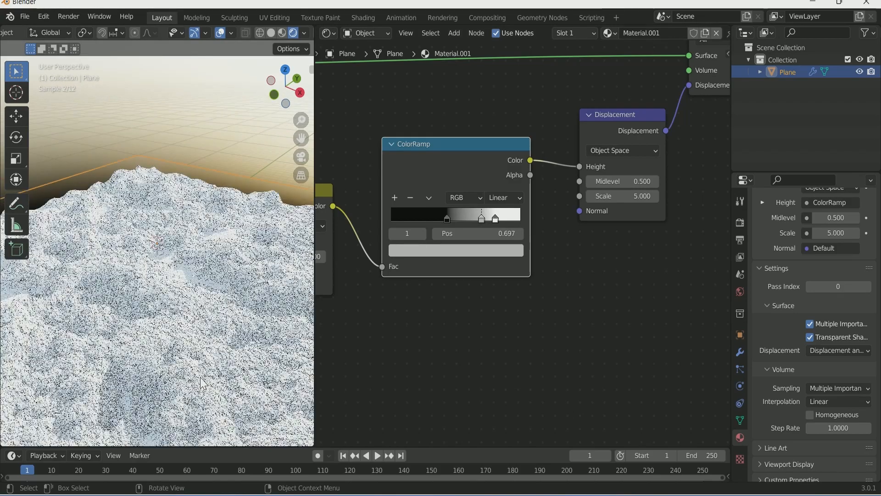
scroll(505, 277, "down", 2)
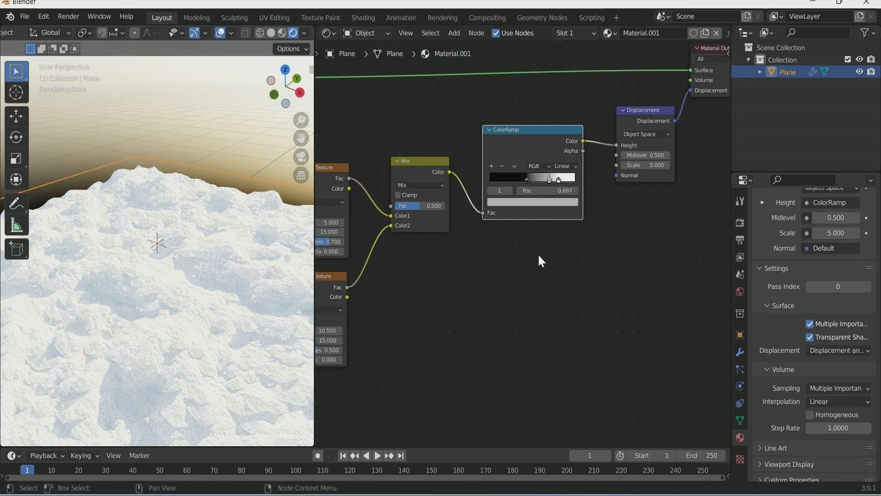
scroll(538, 254, "down", 2)
Step: Duplicate the Mix node and place the copy between the ColorRamp and Displacement
middle_click_drag(542, 292, 490, 314)
left_click(381, 203)
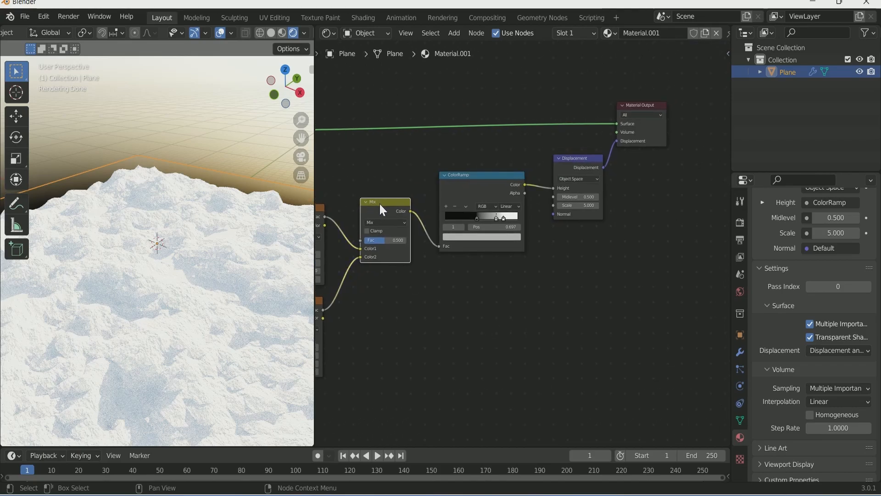
key("shift+d")
left_click(541, 164)
scroll(568, 311, "down", 2)
middle_click_drag(568, 311, 562, 278)
scroll(187, 351, "down", 2)
middle_click_drag(187, 351, 183, 323)
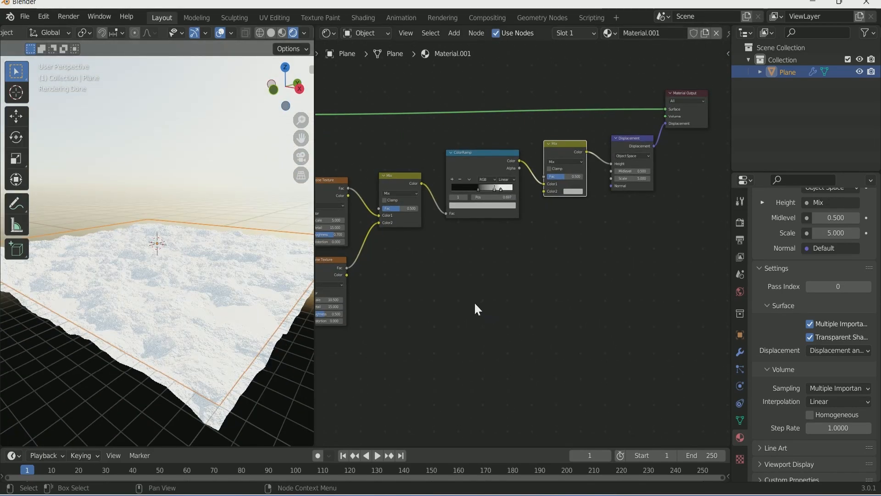
Step: Duplicate the ColorRamp below the original and link its Color into the new Mix's Color2
left_click(488, 159)
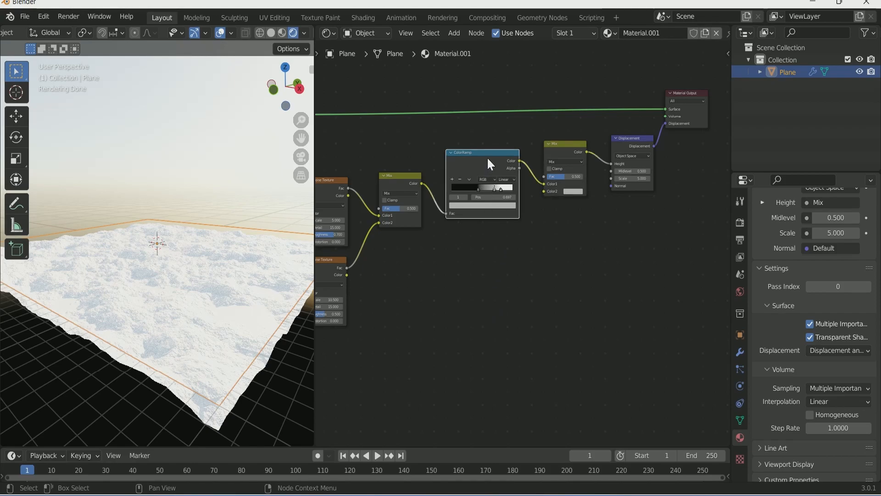
key("shift+d")
left_click(485, 261)
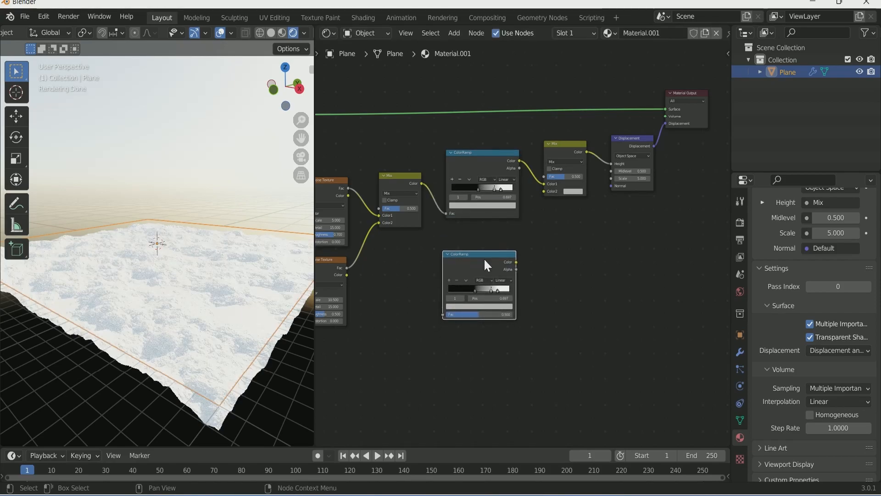
left_click_drag(517, 261, 545, 191)
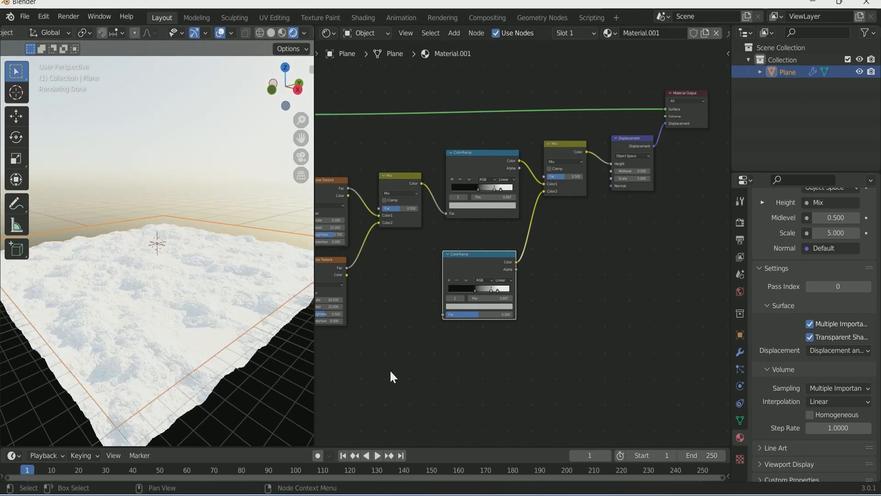
Step: Add a Voronoi Texture set to Smooth F1, feeding its Distance into the lower ColorRamp
key("shift+a")
left_click(379, 349)
type("vor")
key("Return")
left_click(411, 303)
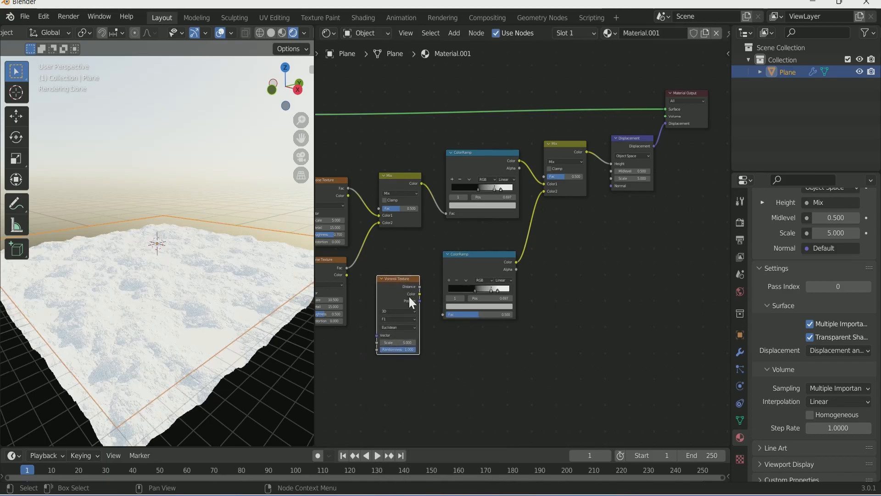
left_click_drag(420, 285, 444, 314)
middle_click_drag(275, 371, 235, 361)
scroll(420, 409, "up", 2)
middle_click_drag(421, 409, 478, 393)
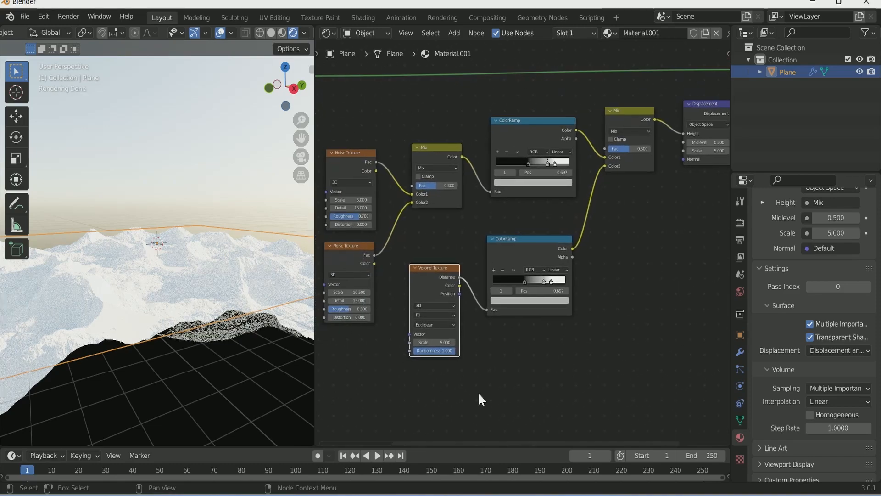
scroll(478, 391, "up", 1)
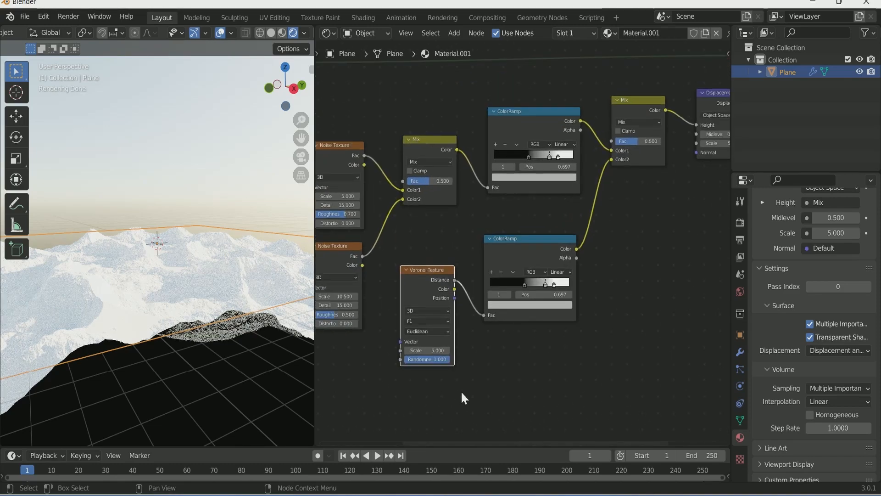
left_click(434, 321)
left_click(440, 345)
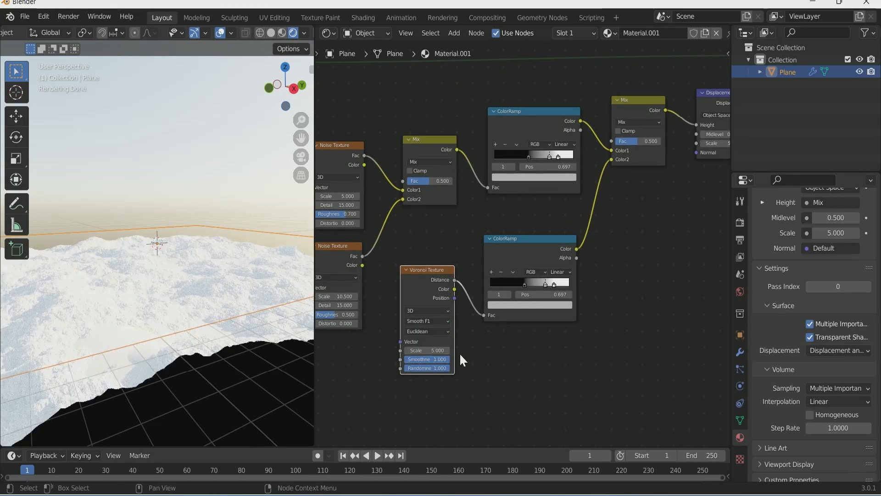
Step: Set Voronoi Smoothness to 0.213 and tint the Principled BSDF base colour sandy yellow-orange
left_click_drag(443, 359, 415, 358)
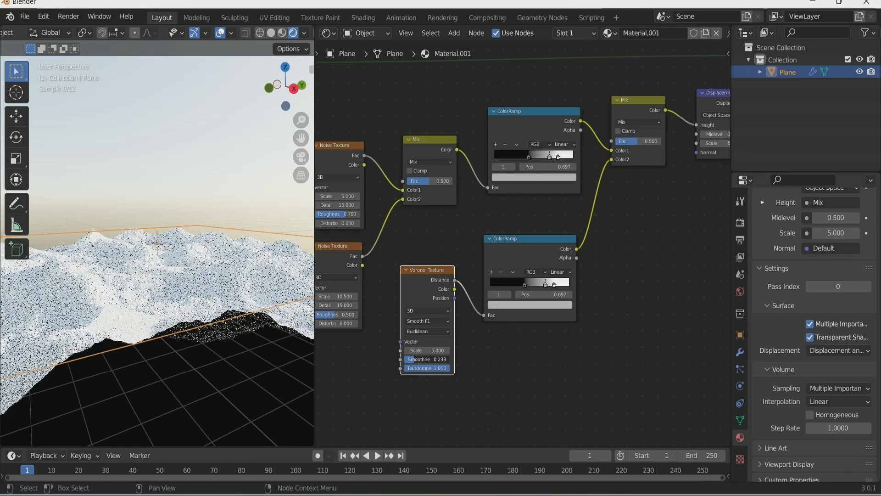
left_click_drag(432, 360, 431, 360)
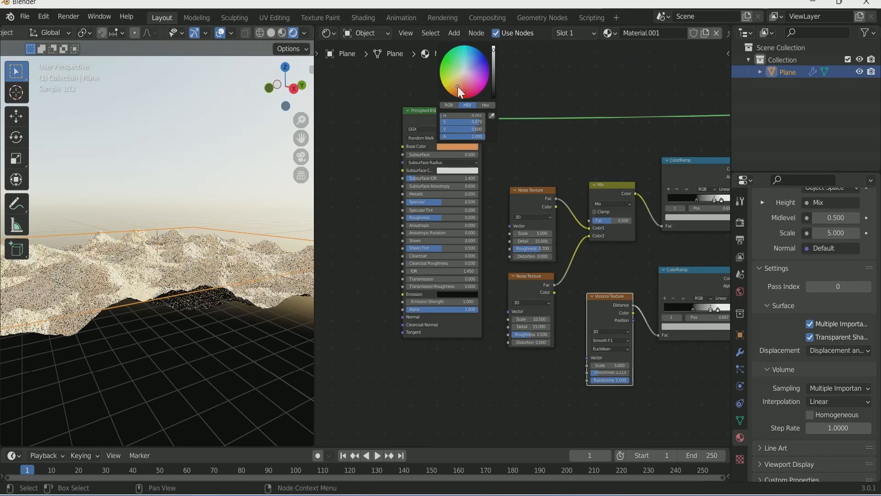
left_click_drag(458, 86, 456, 88)
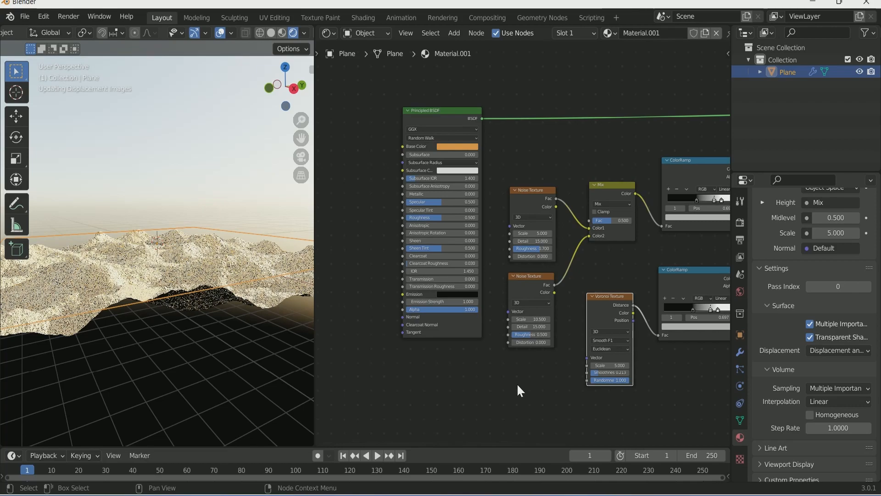
scroll(206, 315, "up", 1)
middle_click_drag(206, 314, 244, 323)
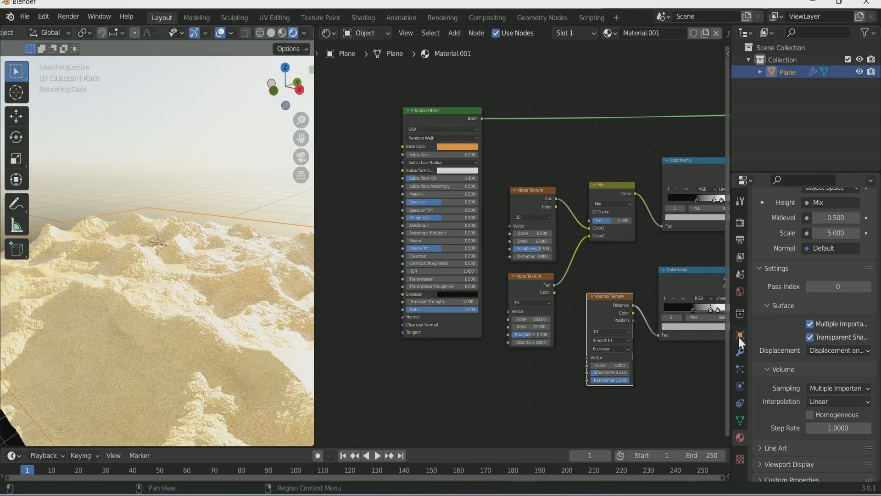
Step: Lower the Nishita Sky Texture Strength to 0.2 in the World properties
left_click(740, 292)
left_click_drag(821, 388, 807, 389)
left_click(816, 387)
left_click(816, 386)
left_click(816, 387)
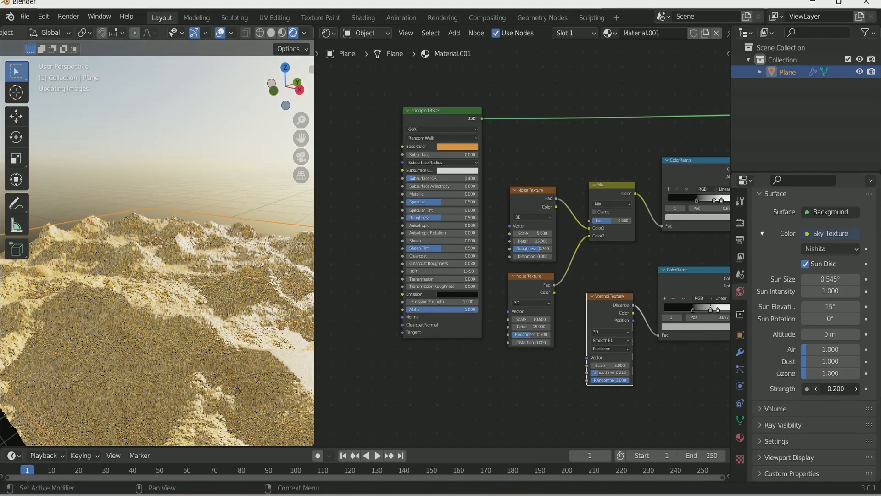
left_click(816, 387)
left_click(817, 387)
Step: Reshape the lower ColorRamp, sliding its grey stop toward 0.5 and black stop to 0.543
scroll(256, 336, "down", 1)
middle_click_drag(255, 337, 243, 329)
scroll(638, 412, "down", 1)
middle_click_drag(638, 411, 529, 406)
scroll(525, 248, "up", 4)
mouse_move(622, 339)
left_mouse_down()
mouse_move(605, 340)
mouse_move(615, 339)
left_mouse_up()
left_click_drag(600, 338, 620, 338)
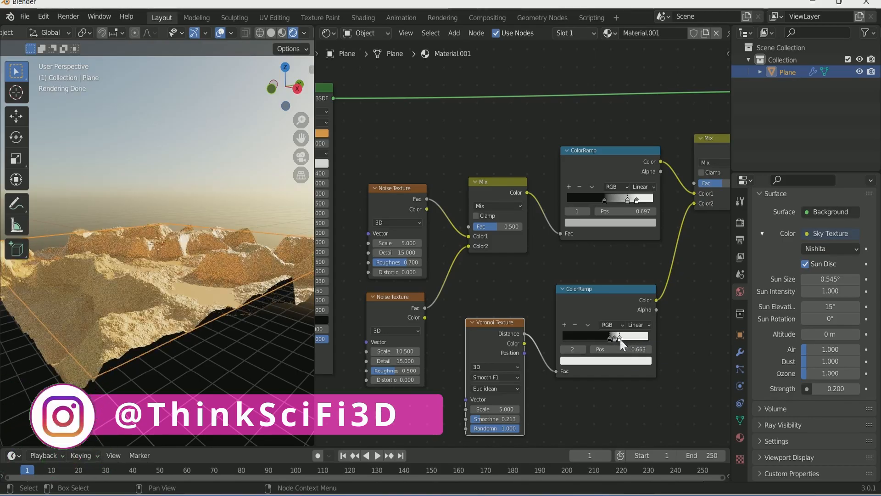
Step: Move the upper ColorRamp's stops, grey to 0.705, and raise the upper Noise Texture's Distortion
scroll(677, 300, "down", 1)
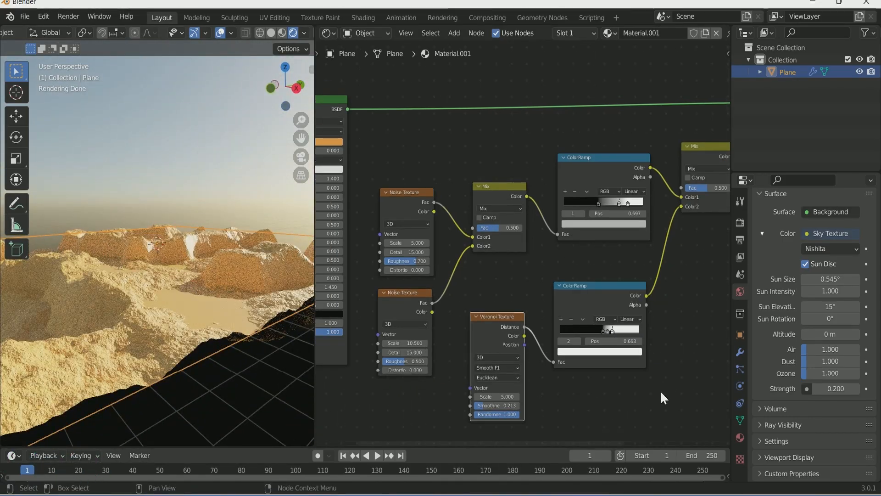
left_click_drag(628, 203, 620, 205)
middle_click_drag(128, 360, 101, 307)
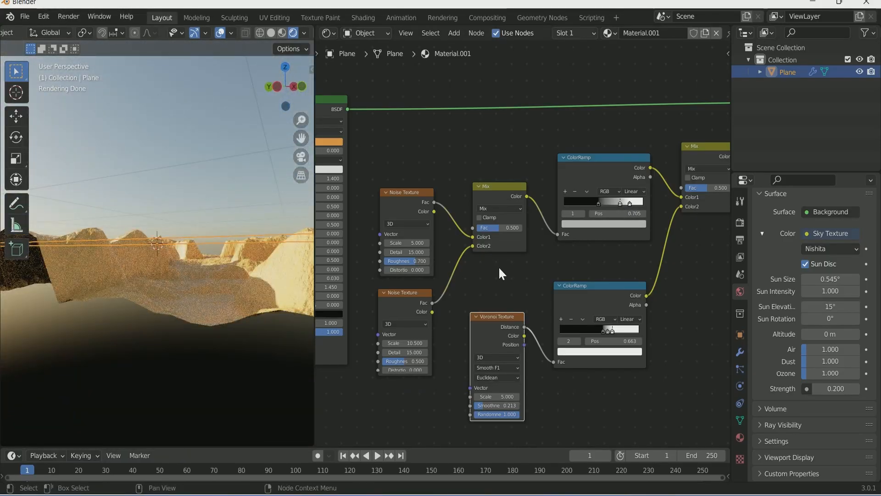
scroll(499, 268, "up", 1)
middle_click_drag(423, 273, 503, 274)
left_click(500, 270)
left_click(501, 269)
left_click(501, 270)
left_click(500, 270)
left_click(500, 270)
left_click(501, 270)
Step: Orbit the viewport to survey the sharpened canyon cliffs
mouse_move(159, 335)
middle_mouse_down()
mouse_move(158, 360)
mouse_move(149, 350)
middle_mouse_up()
scroll(150, 350, "down", 2)
scroll(362, 417, "down", 1)
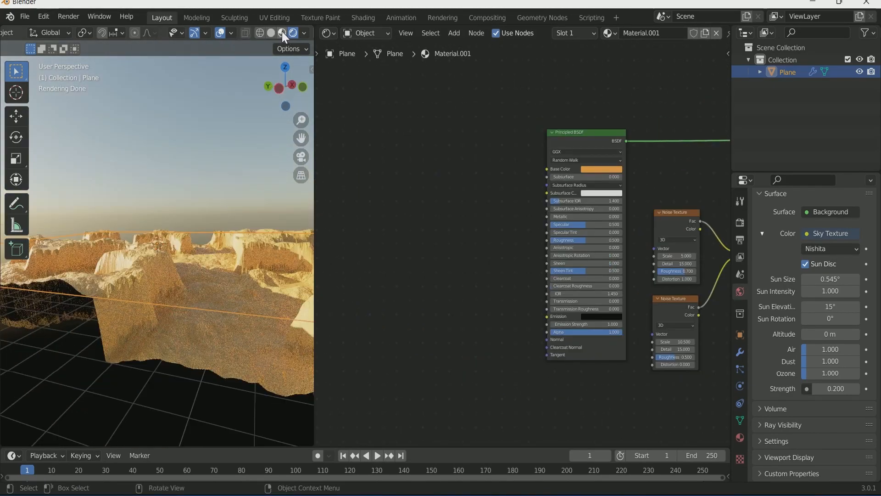
left_click(282, 32)
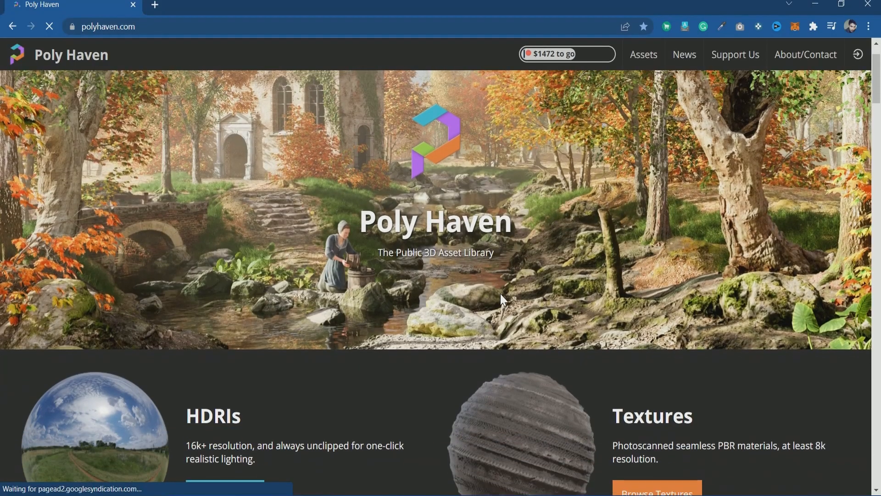
scroll(501, 298, "down", 5)
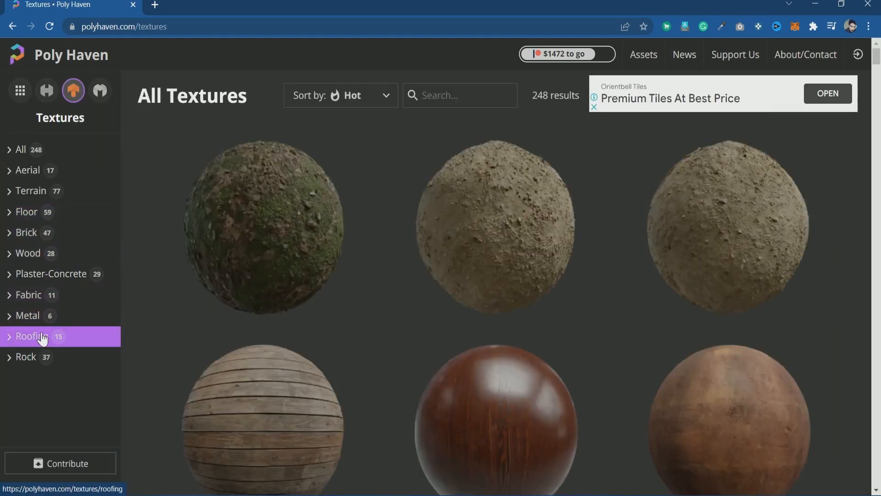
Step: Filter Poly Haven's textures to the Rock category and open the Rock 06 page
left_click(40, 353)
scroll(453, 344, "down", 10)
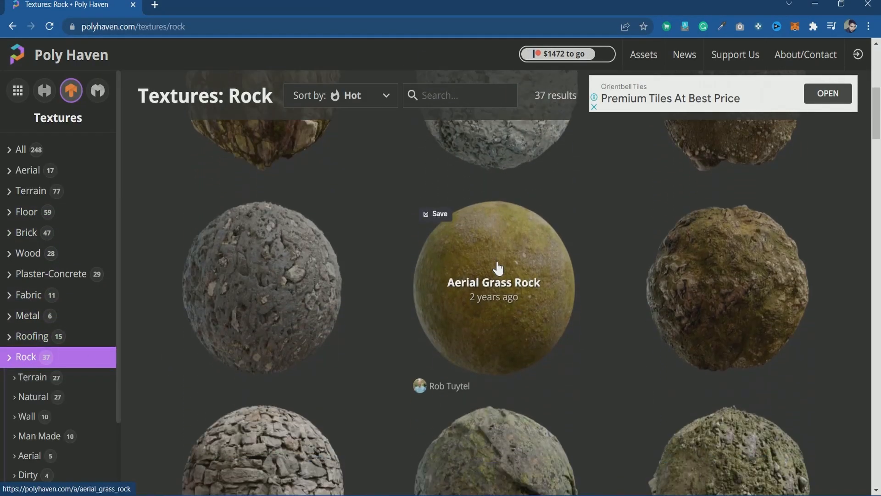
scroll(360, 318, "down", 15)
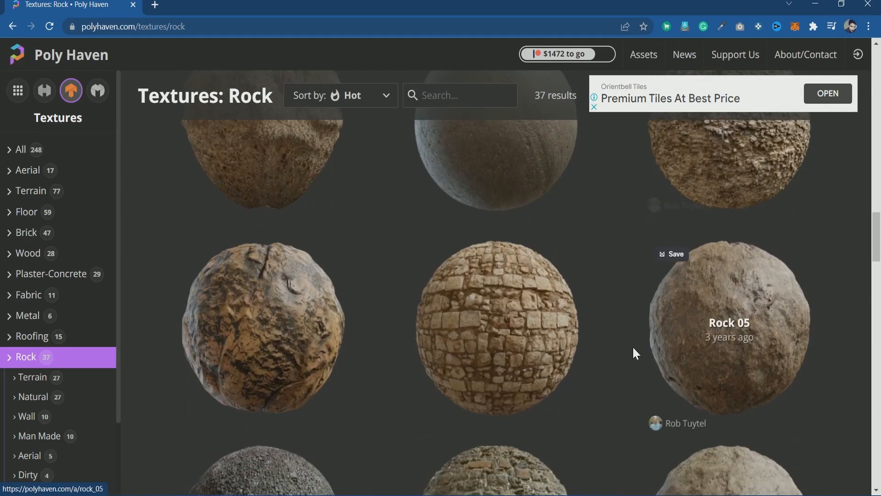
left_click(277, 338)
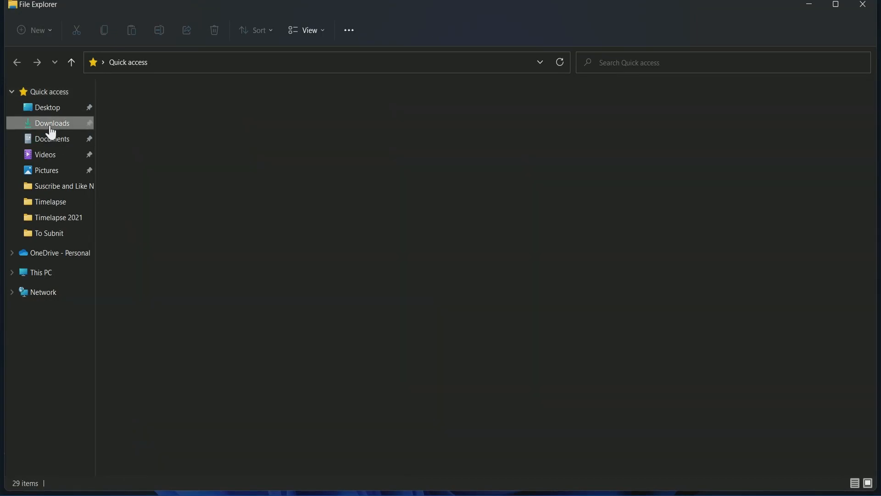
Step: Navigate Downloads > coral_ground_02_2k.blend > textures to reveal the four coral ground maps
left_click(51, 123)
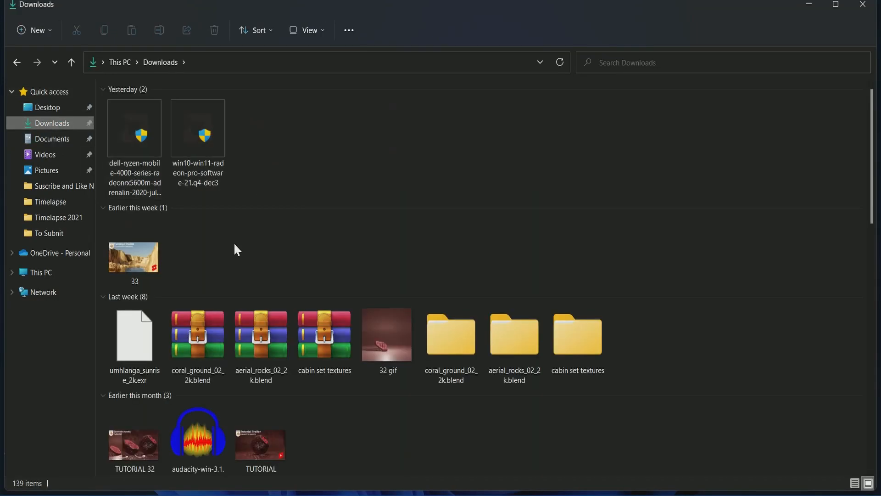
left_click(447, 351)
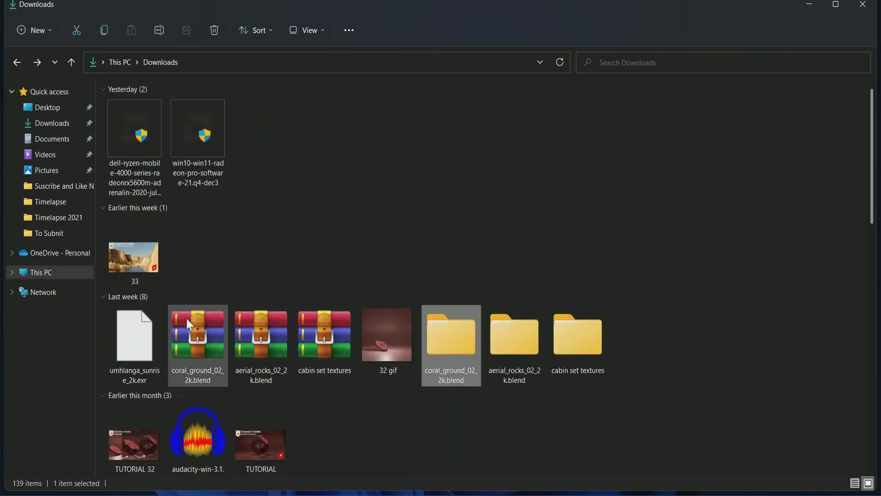
left_click(192, 333)
right_click(189, 345)
left_click(538, 196)
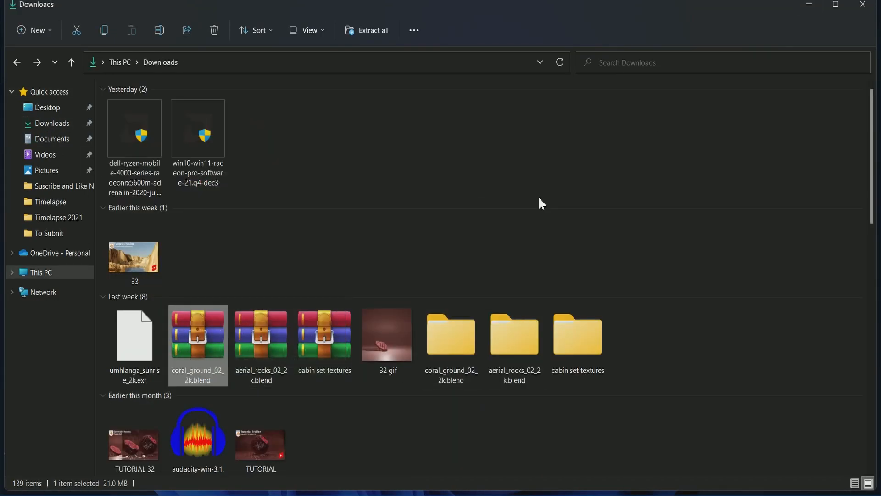
double_click(458, 346)
double_click(163, 113)
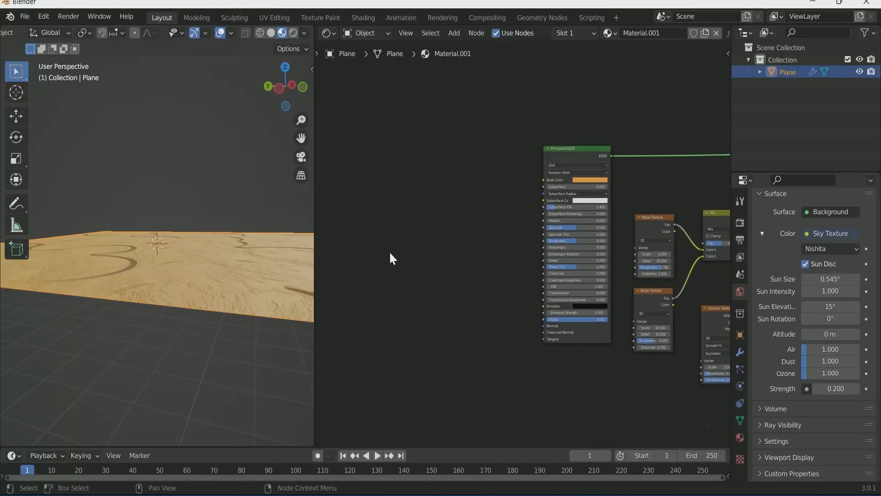
key("shift+a")
Step: Add an Image Texture node and duplicate it twice, stacking the three copies vertically
left_click(382, 254)
type("ima")
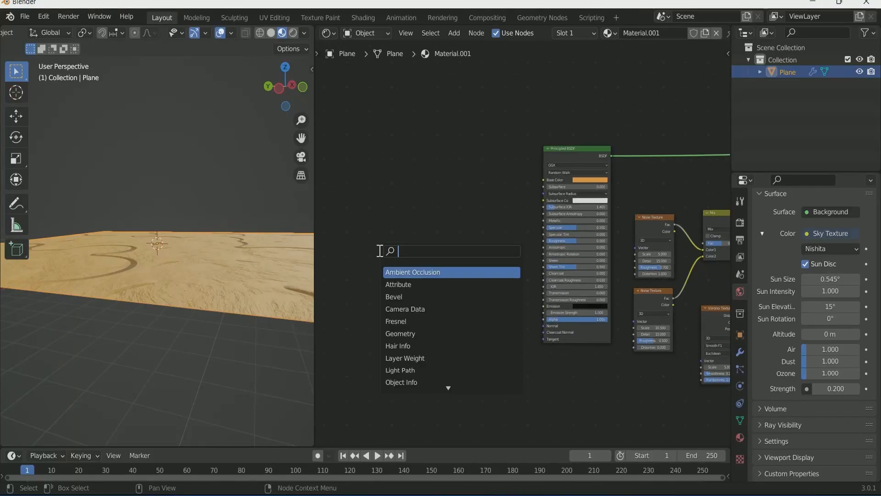
left_click(420, 272)
left_click(426, 177)
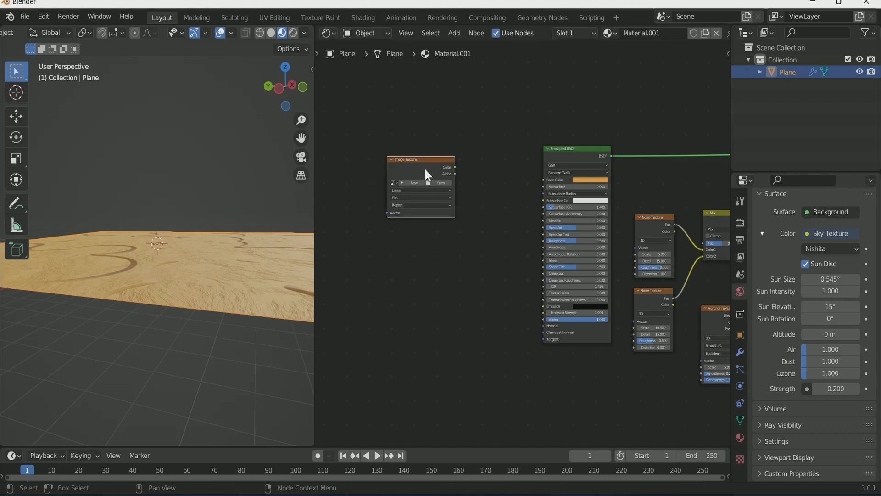
key("shift+d")
left_click(424, 248)
key("shift+d")
left_click(425, 327)
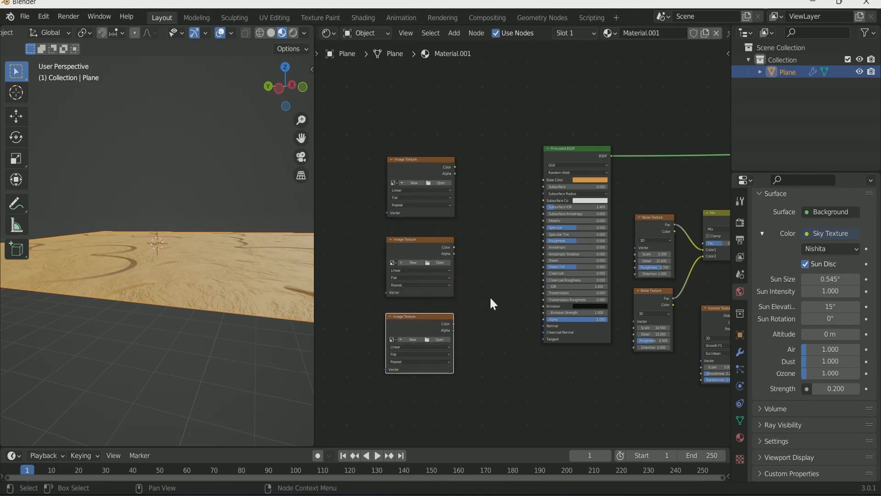
Step: Wire the three textures' Color outputs into Base Color, Roughness and Normal
scroll(489, 305, "up", 2)
scroll(493, 321, "up", 1)
left_click_drag(431, 178, 561, 196)
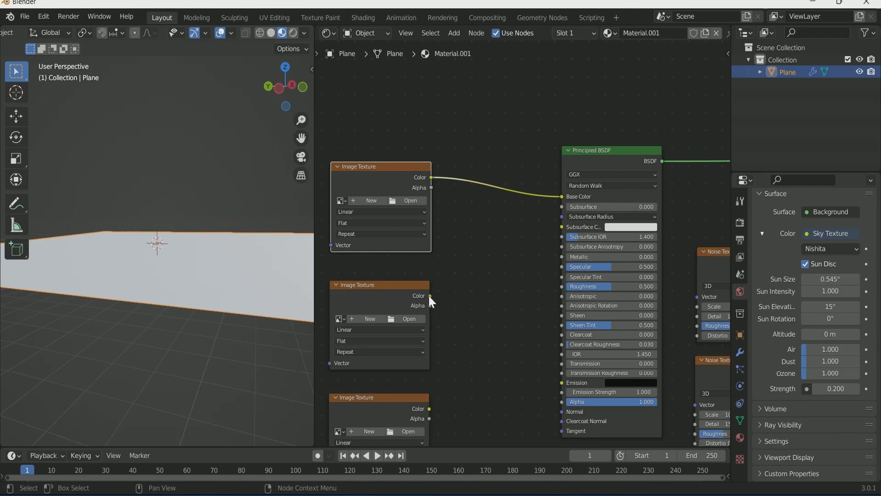
scroll(474, 294, "down", 2)
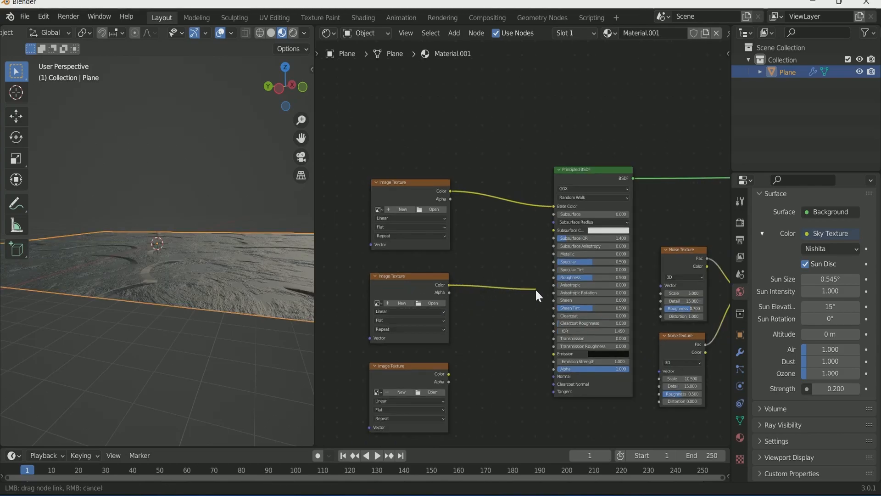
left_click_drag(558, 277, 554, 277)
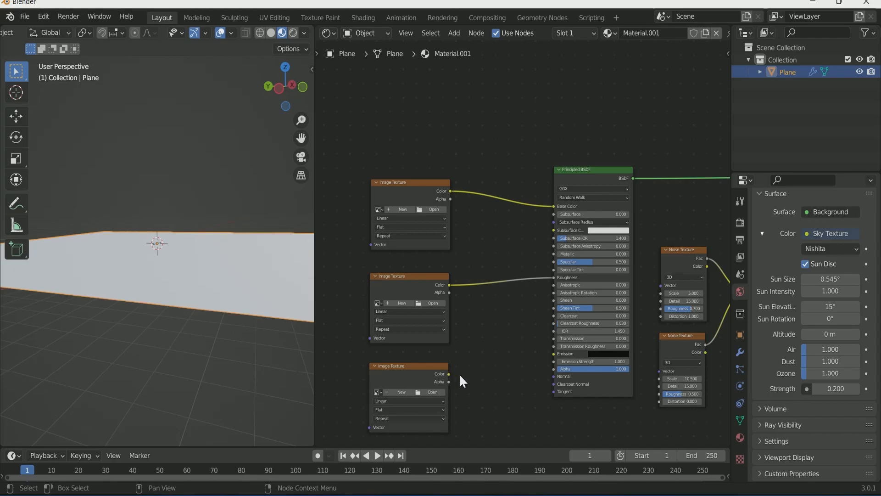
scroll(485, 375, "down", 1)
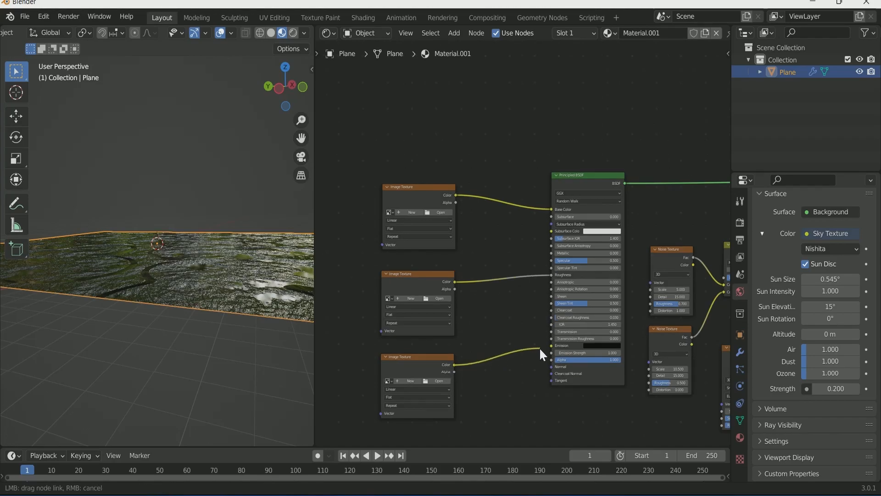
left_click_drag(548, 370, 551, 367)
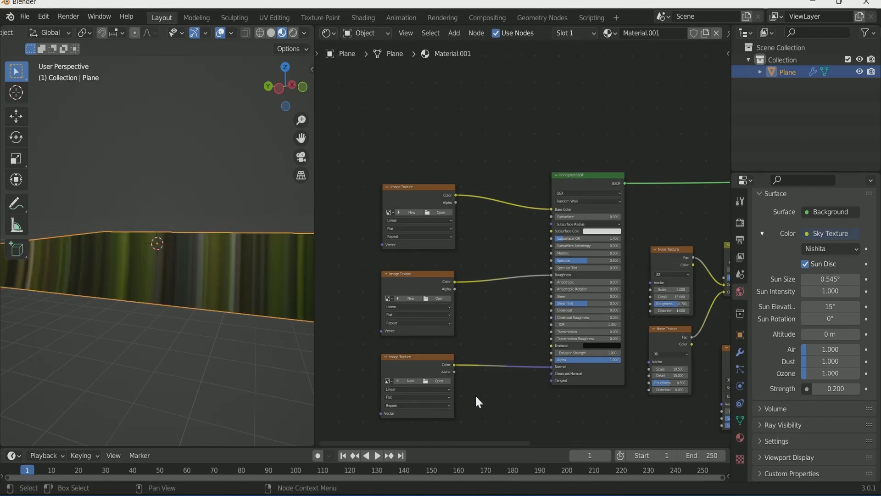
scroll(481, 311, "up", 2)
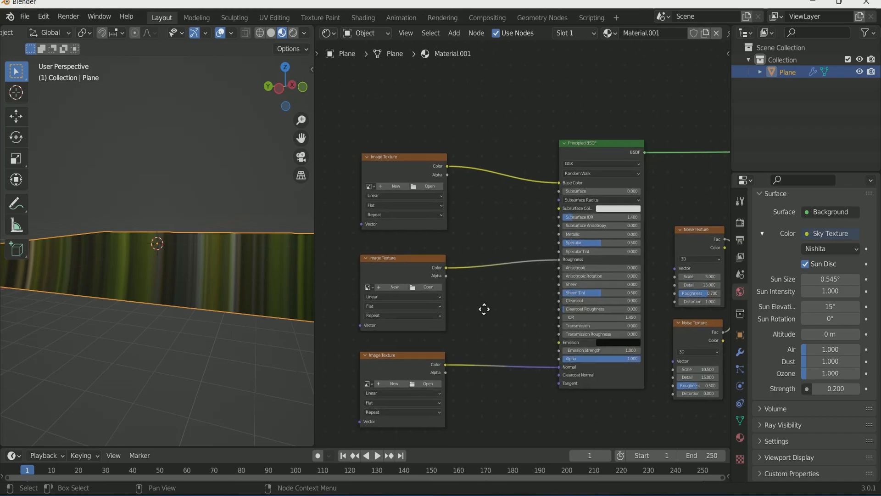
left_click(410, 176)
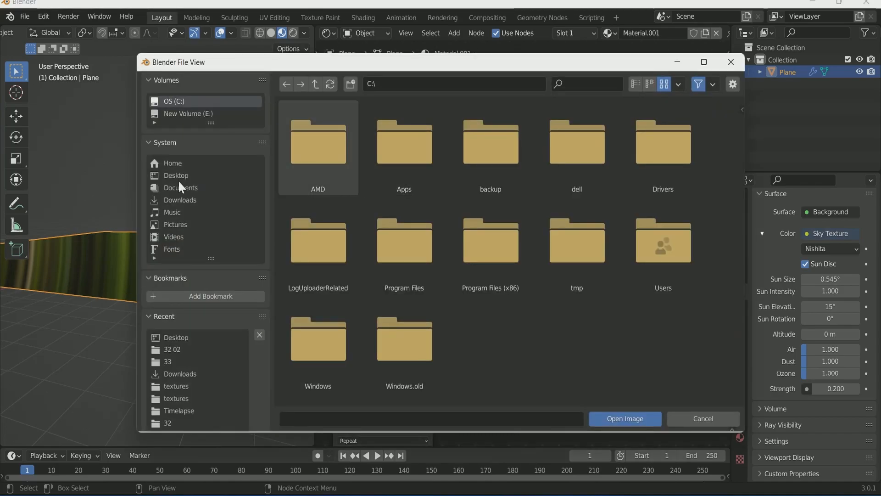
Step: Load coral_ground_02_diff_2k.jpg into the first Image Texture and switch to rendered shading
left_click(183, 200)
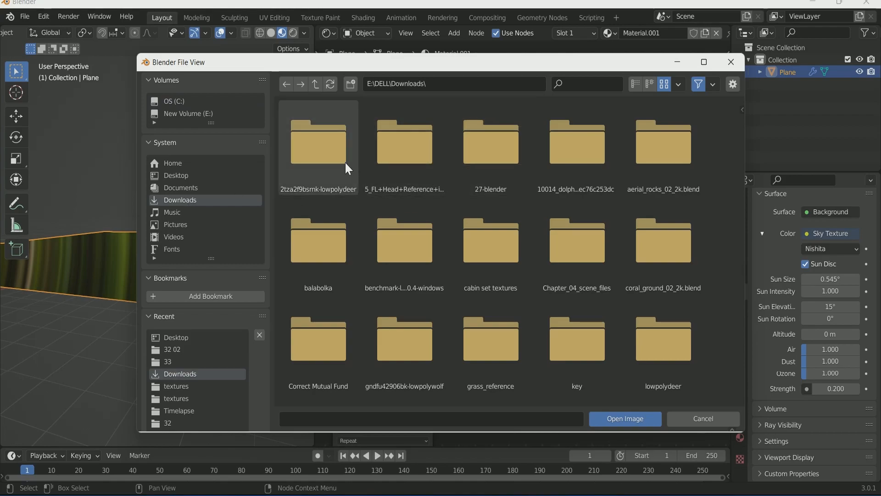
double_click(659, 268)
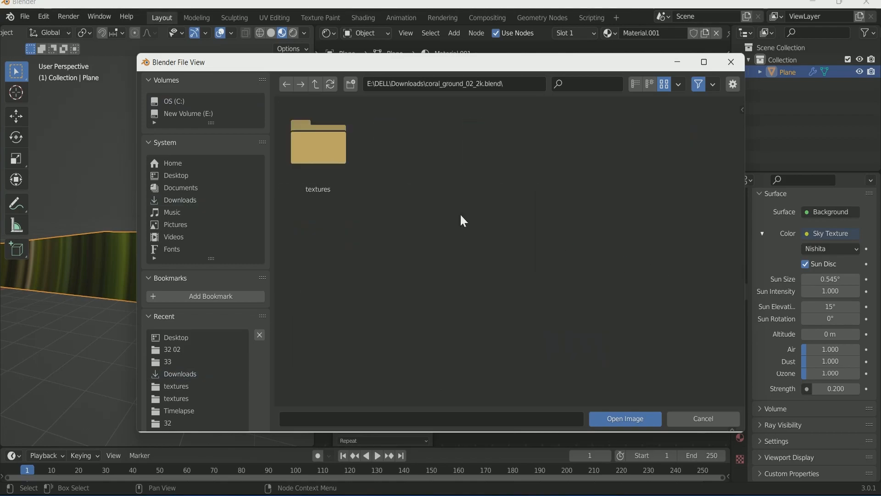
double_click(307, 156)
double_click(327, 141)
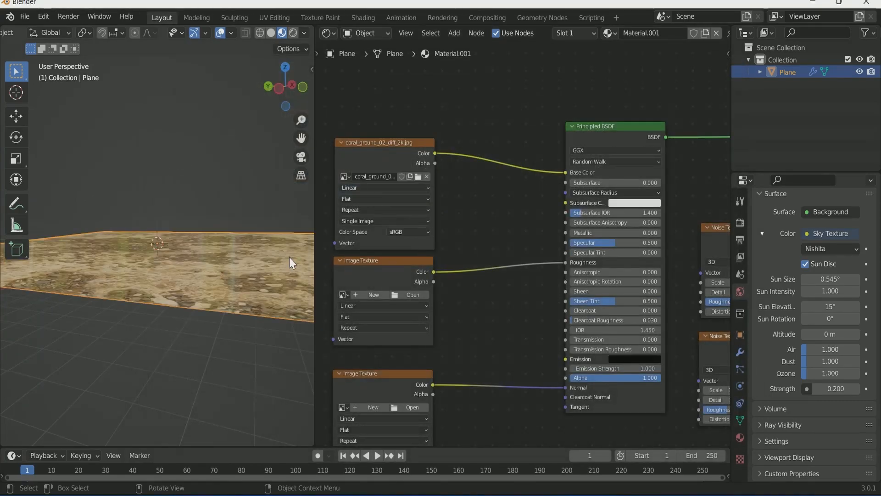
left_click(292, 33)
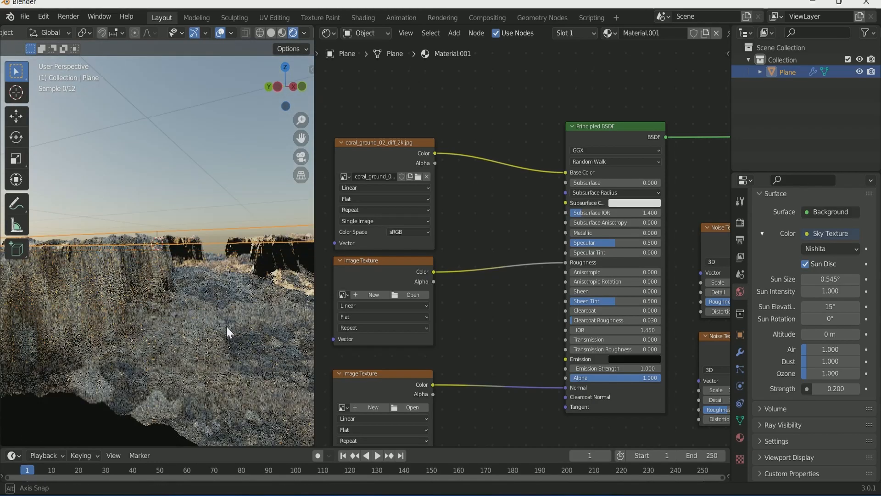
Step: Load the coral ground roughness map into the second texture with Non-Color color space
left_click(412, 294)
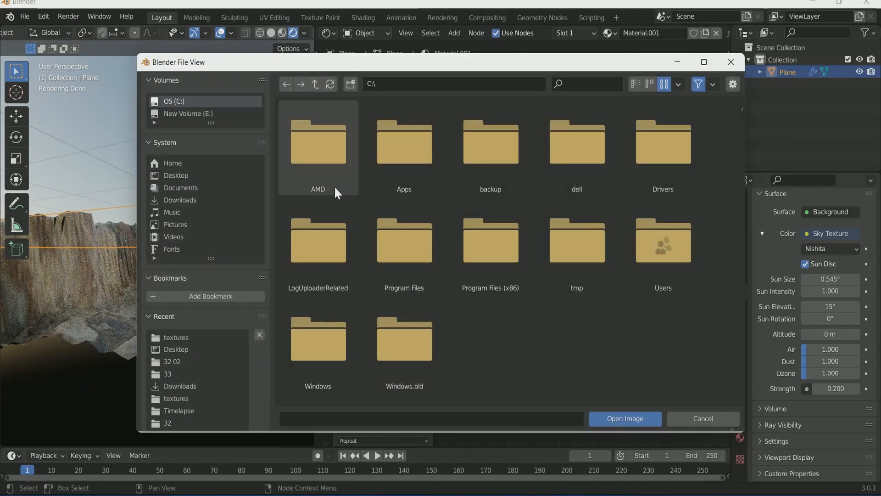
double_click(677, 260)
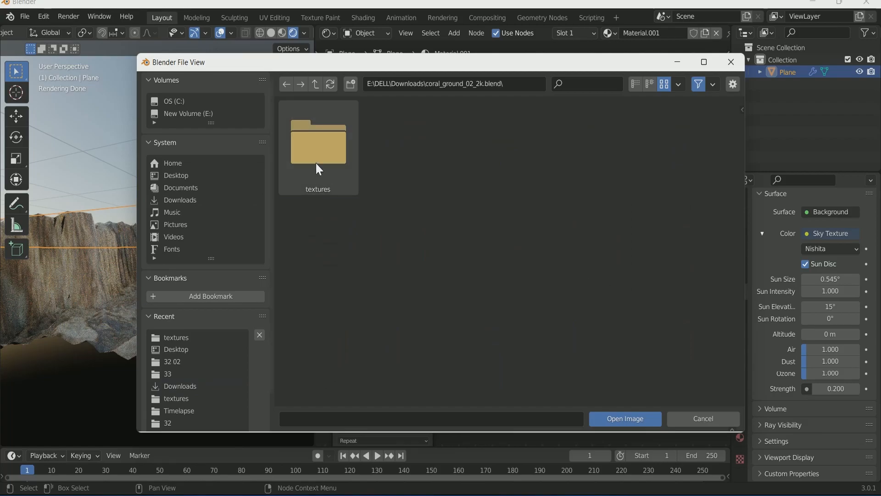
double_click(315, 162)
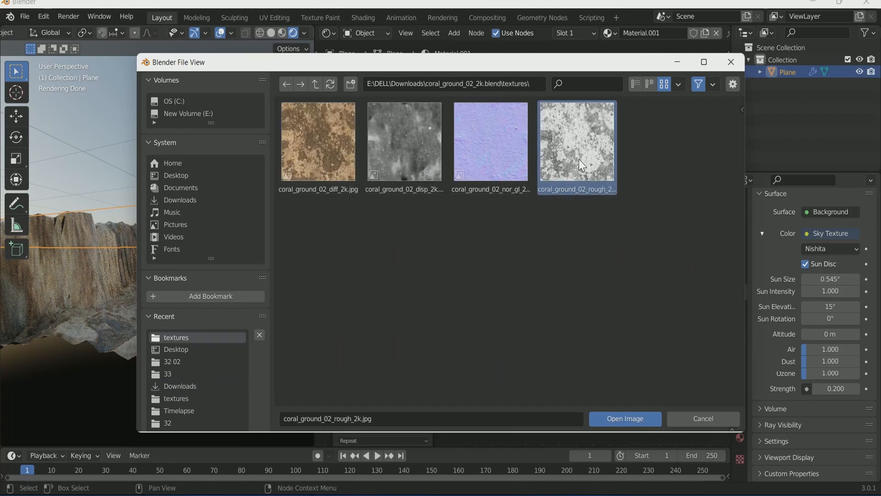
double_click(579, 159)
left_click(409, 350)
left_click(418, 388)
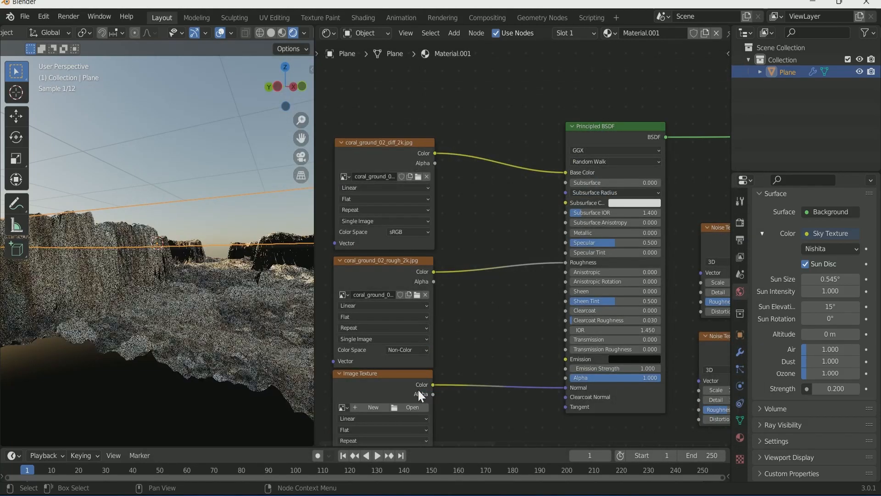
Step: Load the coral ground normal map into the third texture with Non-Color color space
scroll(478, 343, "down", 1)
left_click(407, 356)
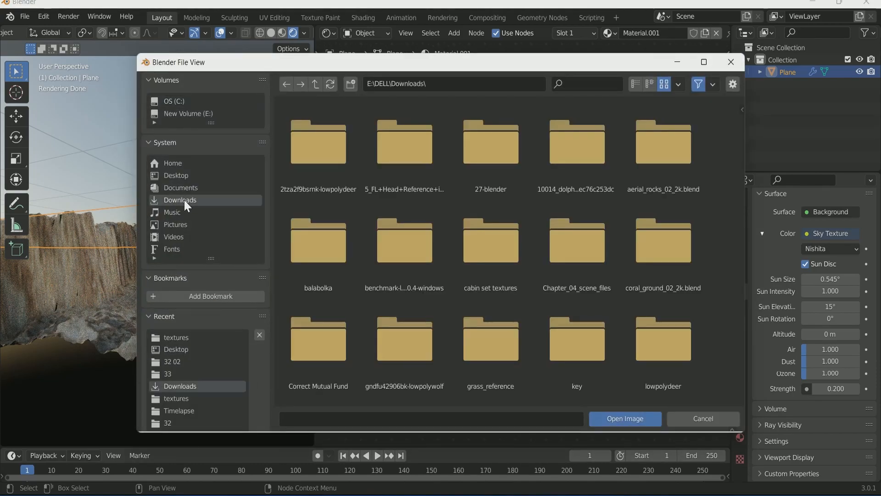
double_click(684, 254)
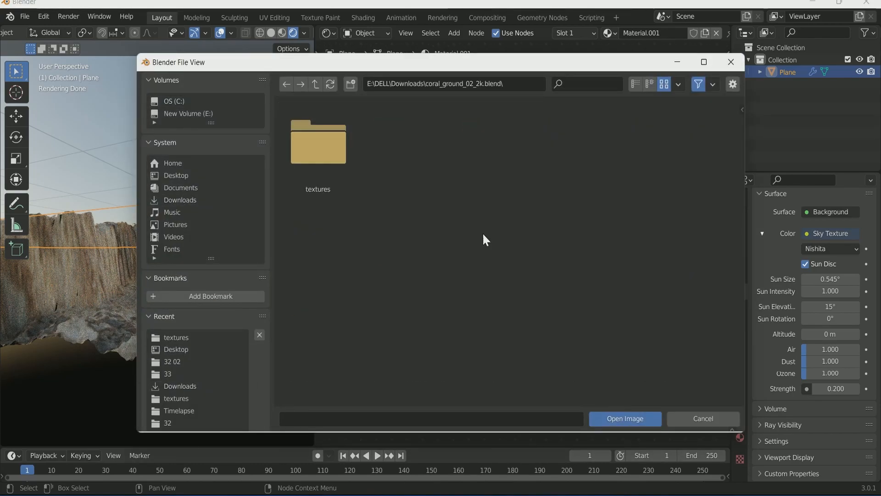
double_click(313, 144)
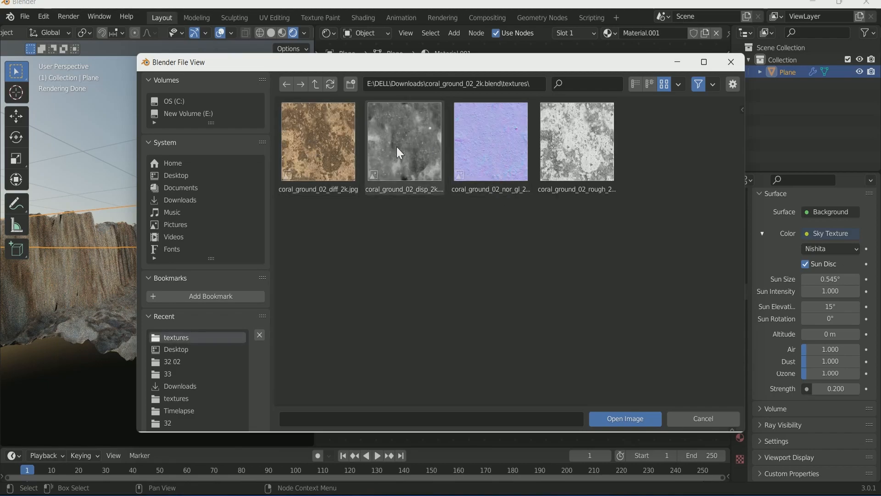
left_click(467, 157)
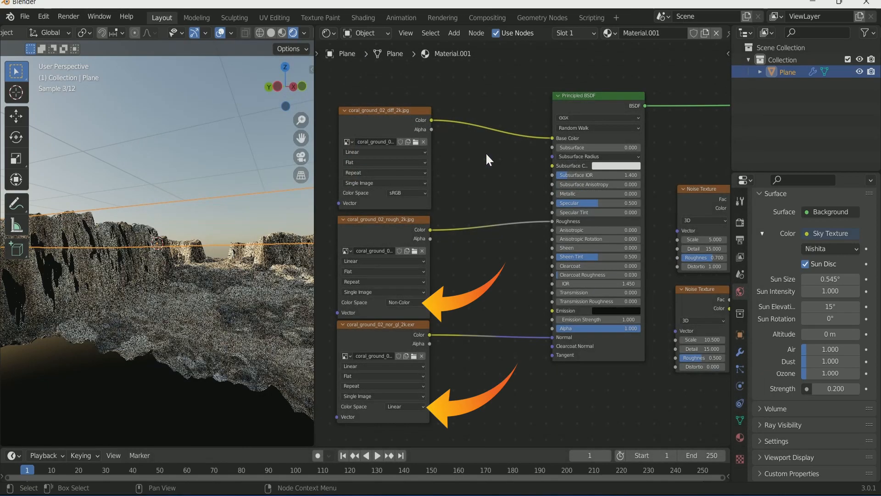
scroll(441, 284, "up", 1)
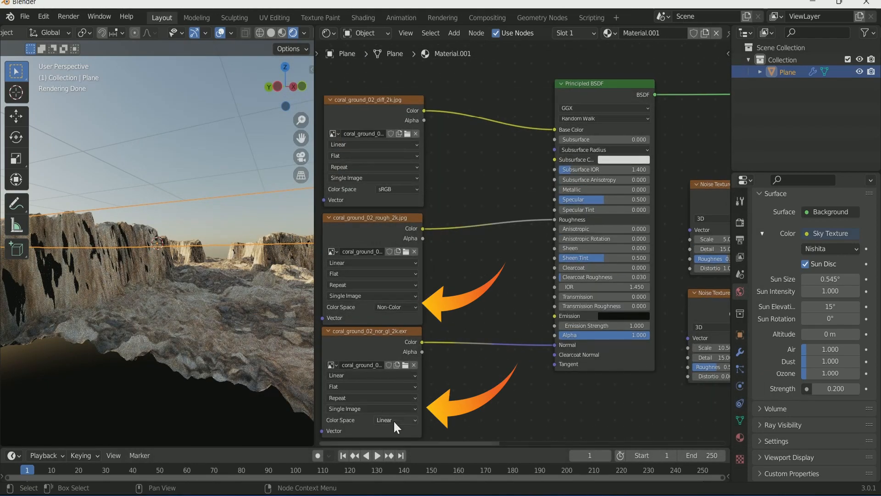
left_click(393, 419)
left_click(404, 380)
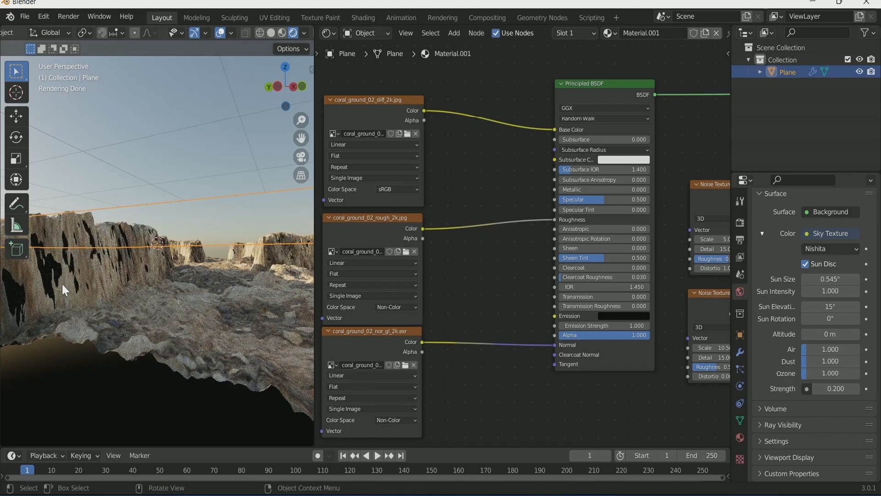
Step: Insert a Bump node on the normal link, feeding Color into Height, at strength 0.107
key("shift+a")
left_click(459, 350)
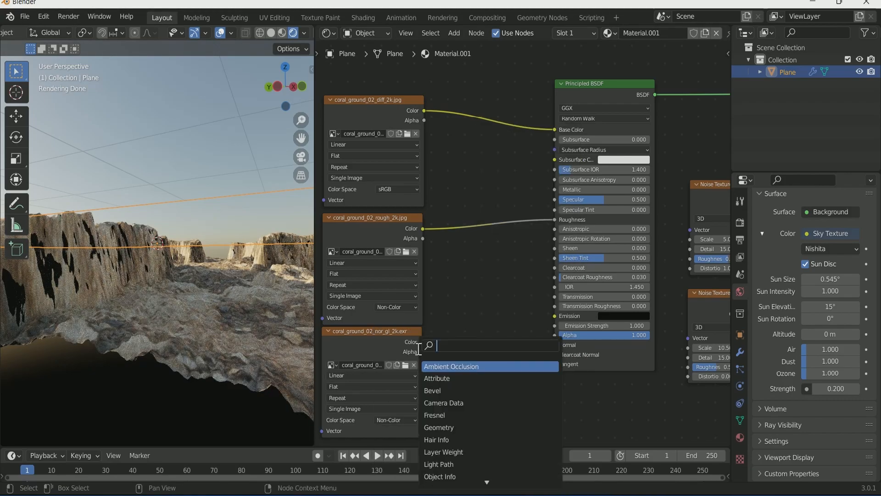
type("bu")
key("Return")
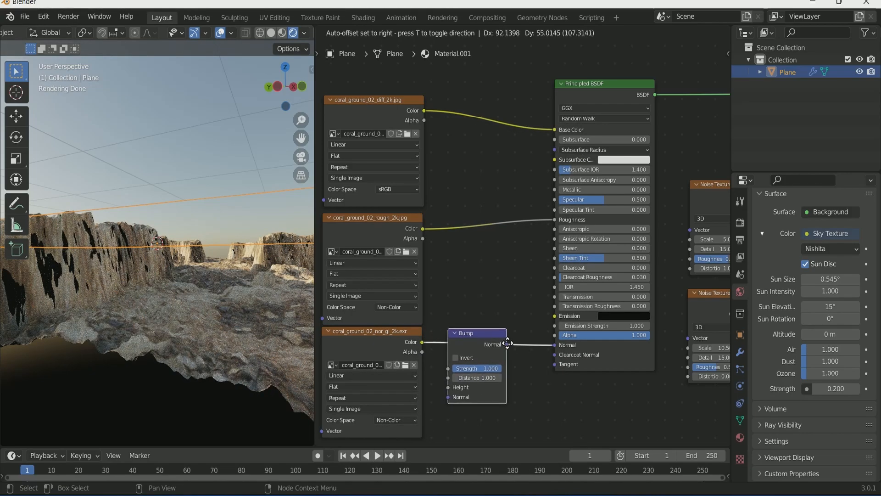
left_click(468, 334)
left_click_drag(455, 392, 455, 388)
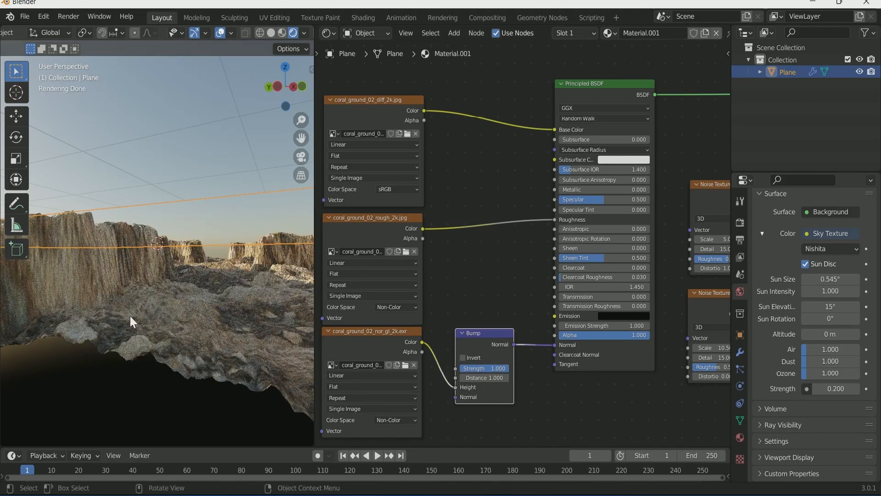
scroll(521, 385, "up", 1)
middle_click_drag(521, 388, 502, 335)
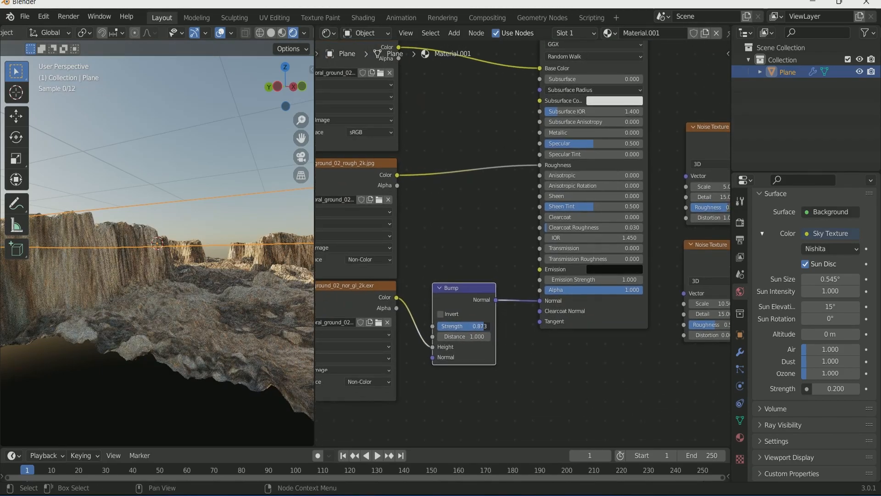
left_click_drag(485, 326, 442, 326)
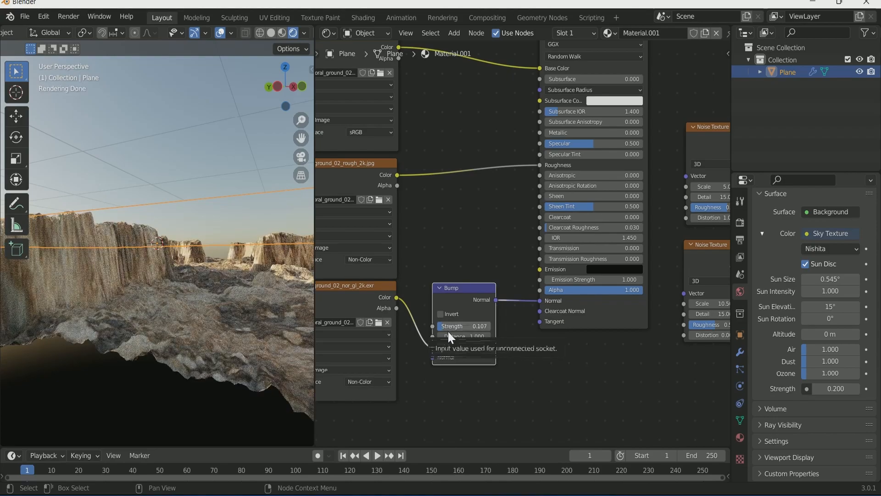
middle_click_drag(255, 331, 225, 356)
scroll(537, 321, "down", 4)
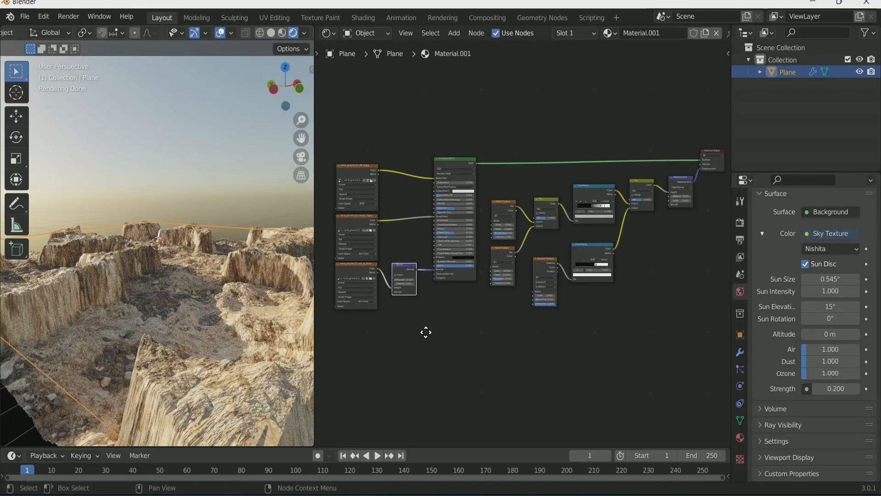
Step: Widen the 3D view over the node graph and lower the view across the canyon
scroll(529, 356, "up", 1)
middle_click_drag(529, 357, 541, 372)
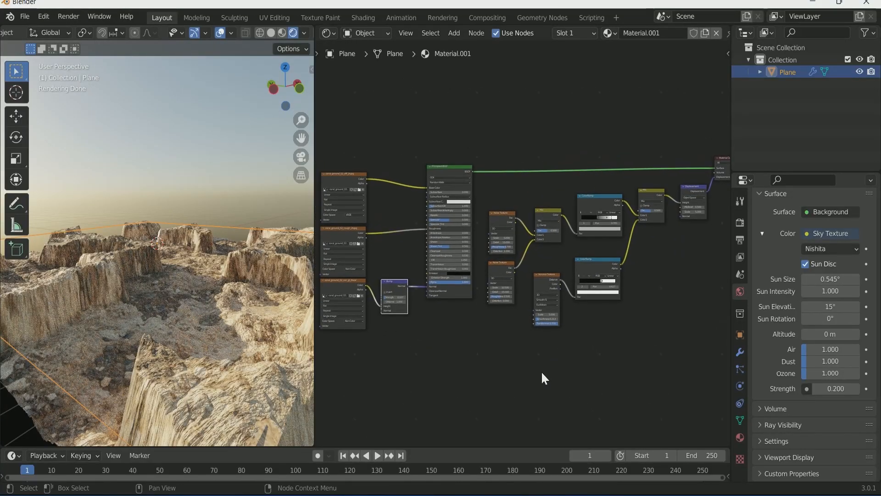
scroll(541, 372, "down", 1)
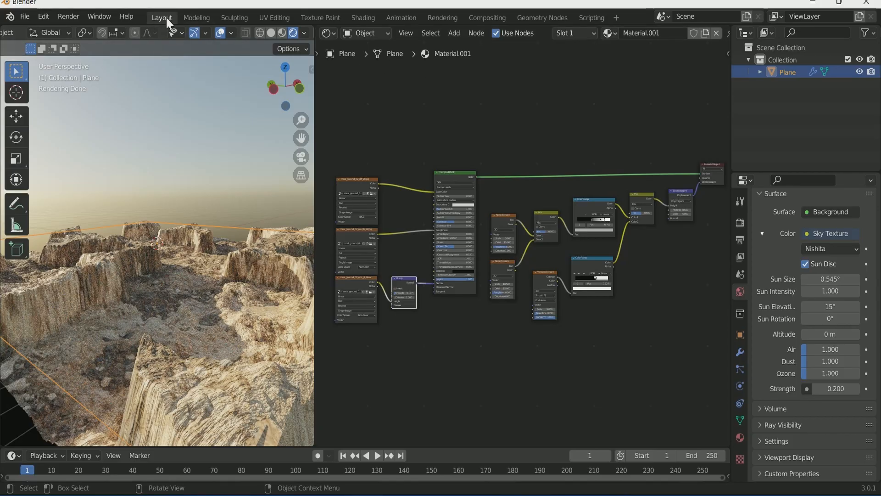
left_click_drag(315, 85, 691, 110)
scroll(528, 227, "down", 4)
middle_click_drag(528, 226, 533, 224)
scroll(489, 276, "up", 4)
middle_click_drag(489, 276, 493, 282)
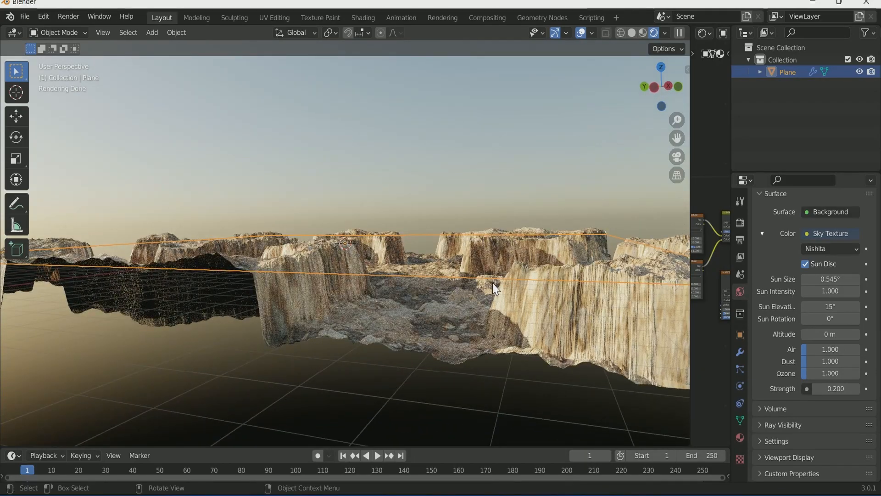
Step: Add a camera and align it to the current low view across the canyon floor
key("shift+a")
left_click(478, 428)
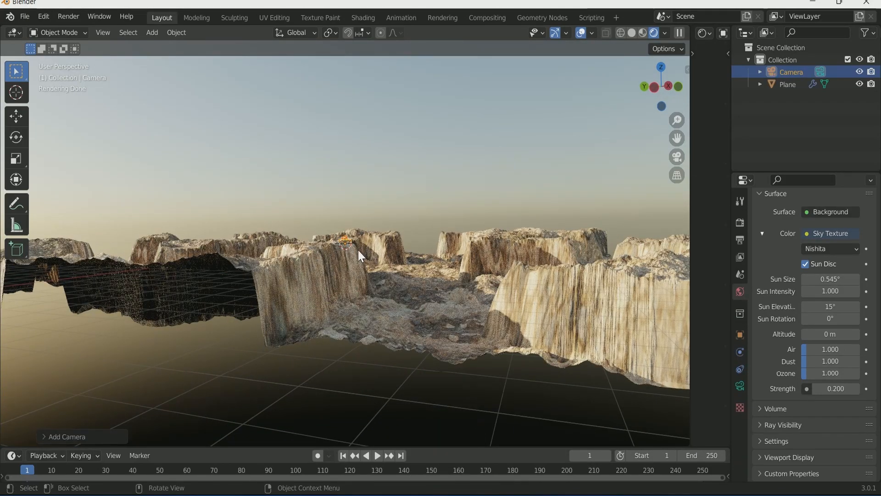
key("KP_0")
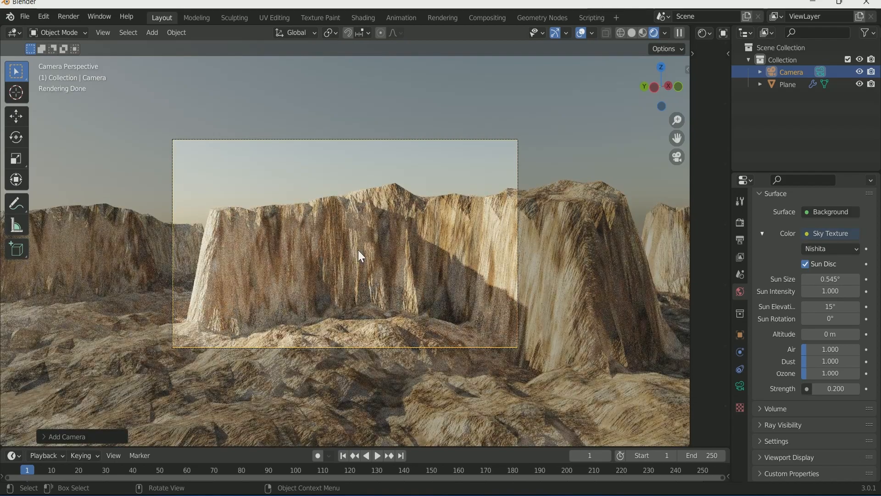
key("KP_0")
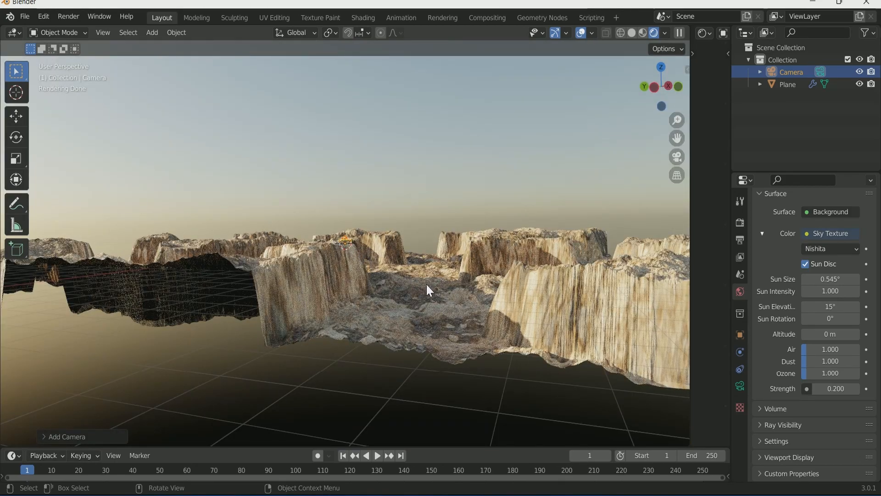
middle_click_drag(425, 283, 420, 280)
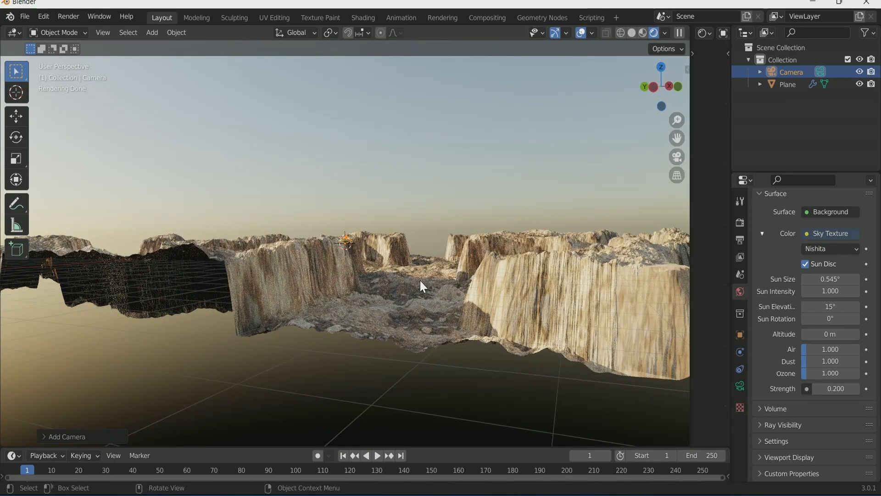
key("ctrl+alt+KP_0")
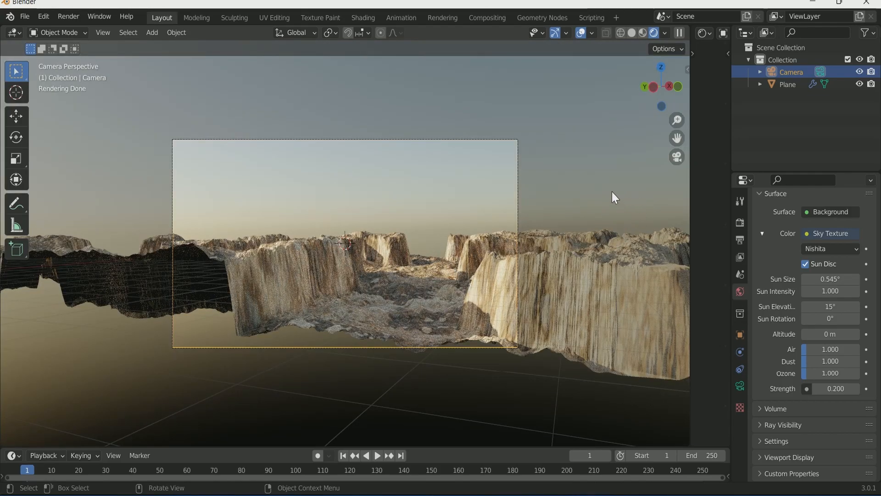
Step: Check the sidebar's View Lock options, then bring up the camera's lens settings
key("n")
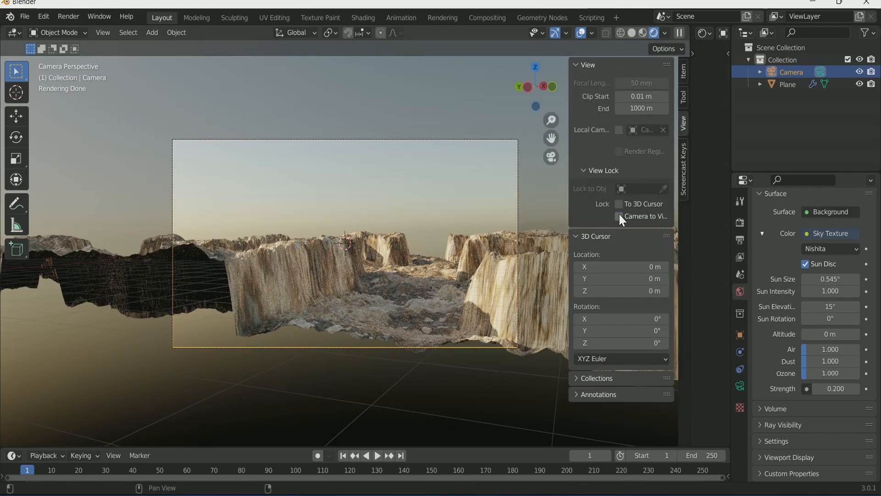
scroll(374, 247, "up", 2)
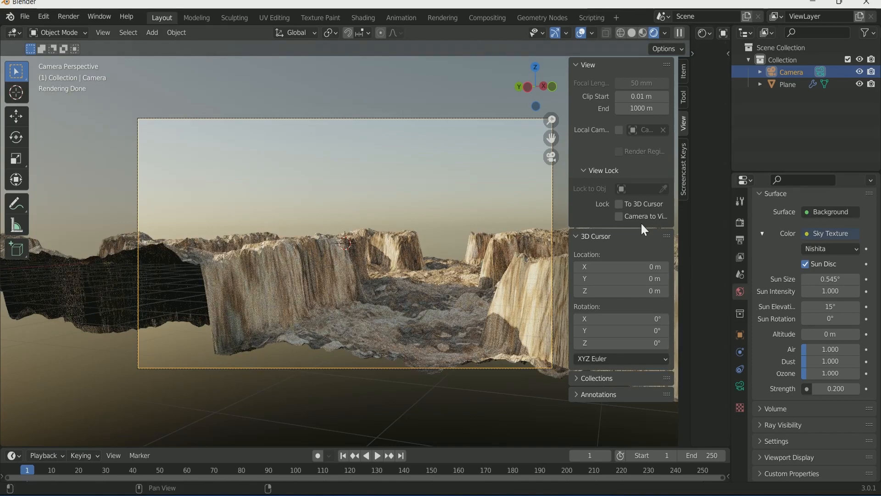
key("n")
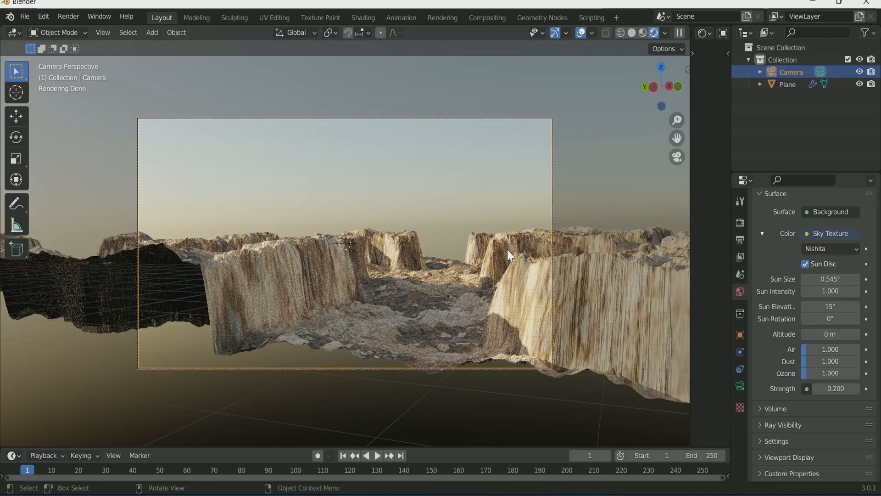
left_click(739, 385)
Step: Set a 35 mm focal length and steer the camera view across the terrain
type("35")
key("Return")
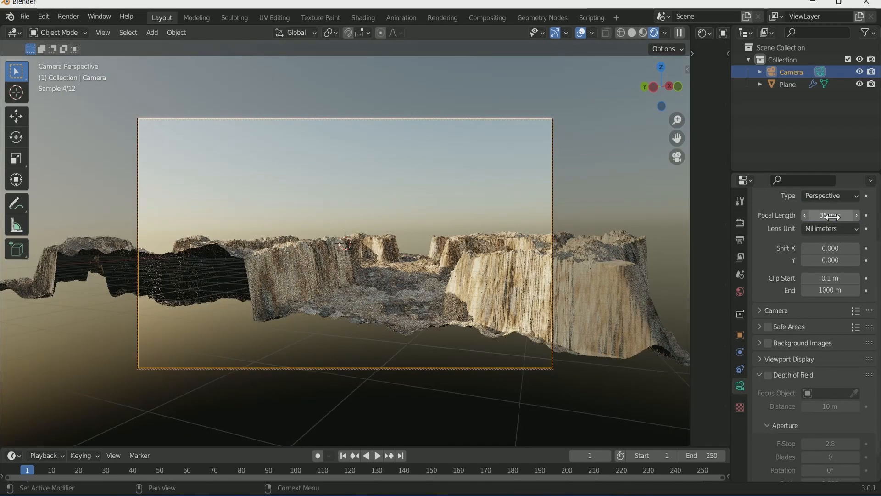
mouse_move(454, 299)
middle_mouse_down()
mouse_move(437, 307)
mouse_move(447, 298)
mouse_move(440, 301)
mouse_move(479, 315)
mouse_move(467, 317)
mouse_move(470, 304)
mouse_move(497, 305)
mouse_move(449, 309)
middle_mouse_up()
scroll(439, 307, "up", 2)
scroll(439, 301, "up", 1)
middle_click_drag(450, 309, 423, 307, "shift")
scroll(424, 310, "up", 2)
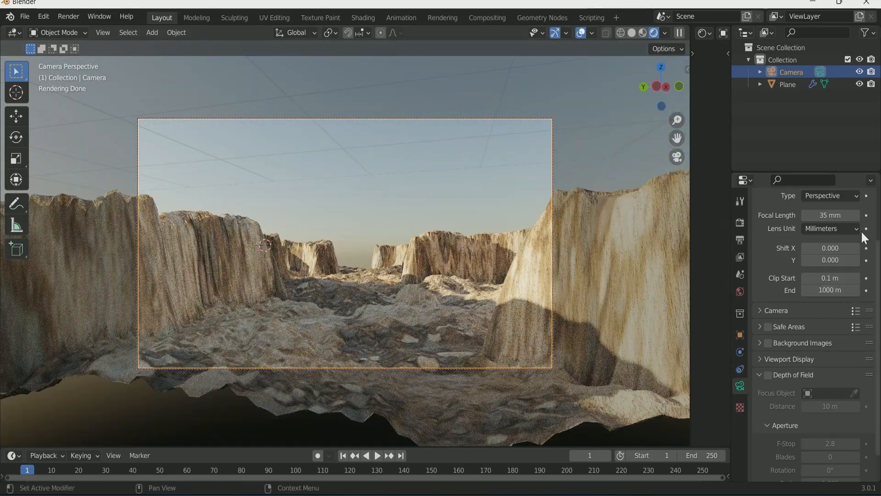
Step: Raise the focal length to 40 mm and tilt the camera lower down the corridor
left_click(857, 215)
left_click(857, 215)
left_click(856, 215)
left_click(857, 215)
left_click(857, 215)
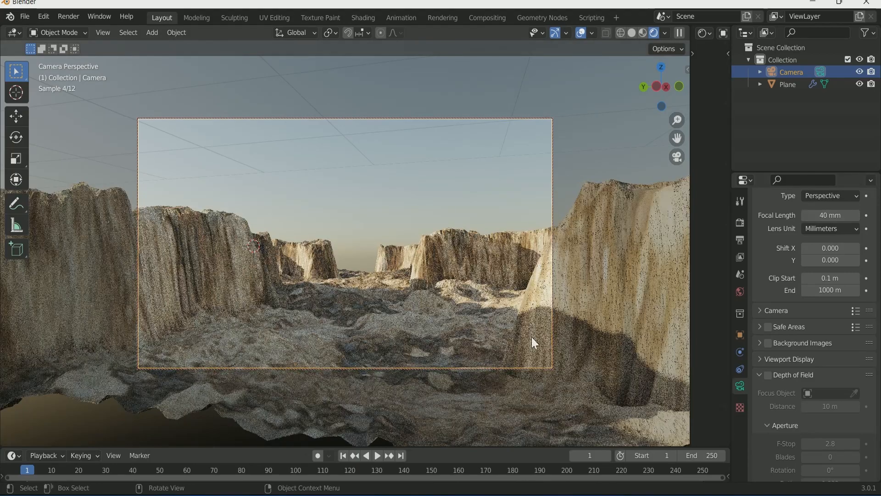
middle_click_drag(490, 295, 485, 293)
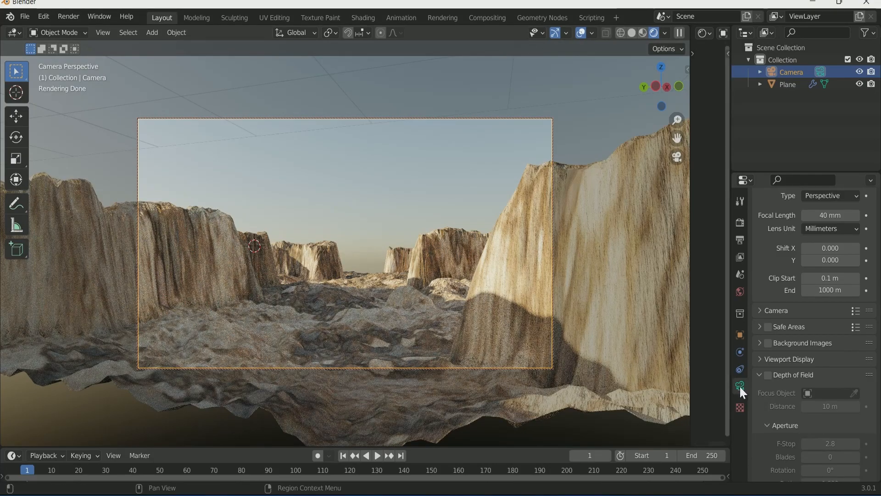
Step: Set the camera Passepartout to 1.000, then orbit out over the cliffs
left_click(781, 361)
scroll(789, 363, "down", 2)
left_click_drag(831, 408, 860, 407)
middle_click_drag(466, 309, 465, 309)
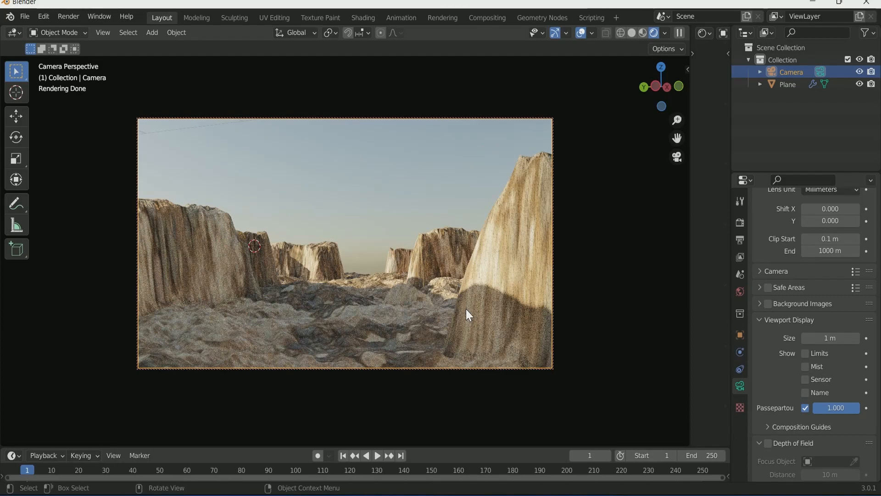
scroll(781, 352, "up", 4)
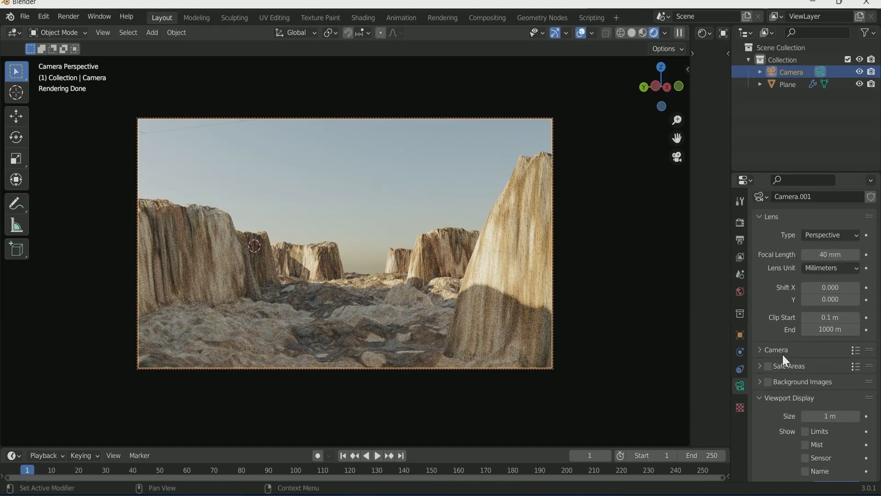
key("n")
key("n")
middle_click_drag(428, 279, 412, 282)
middle_click_drag(475, 268, 493, 277)
Step: Add a plane mesh and scale it up to 19.805
key("shift+a")
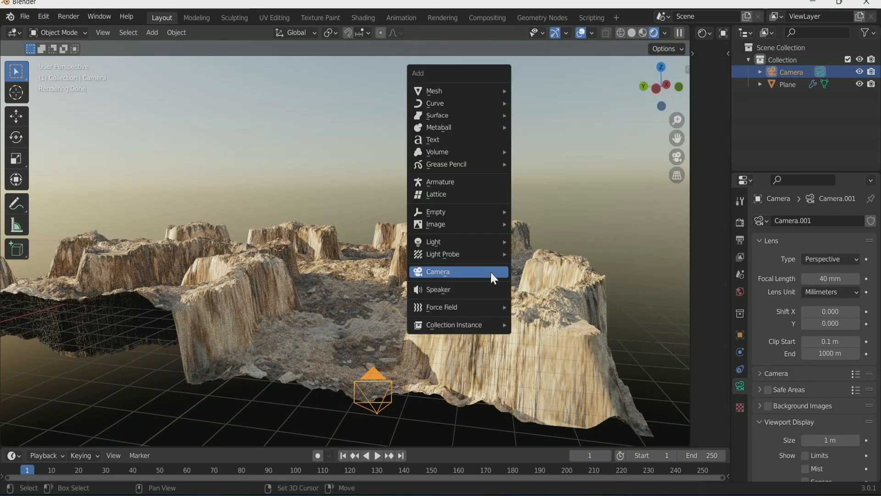
mouse_move(458, 91)
left_click(549, 95)
middle_click_drag(469, 241, 347, 263)
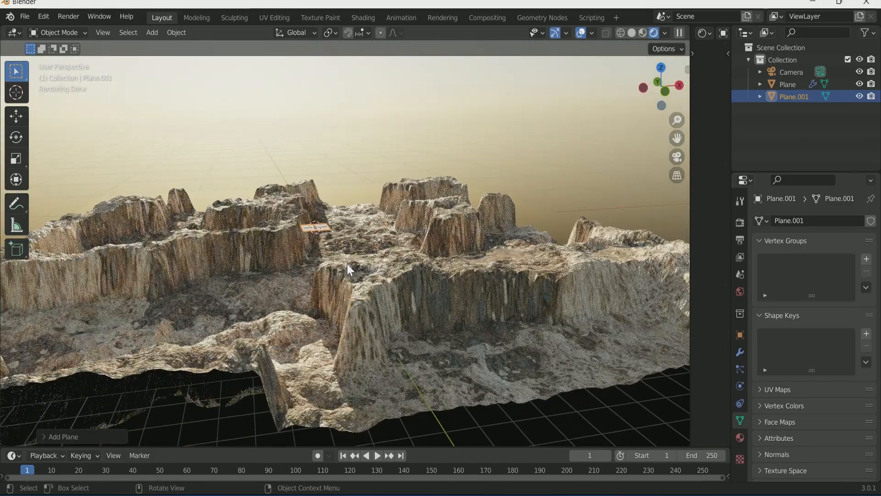
key("s")
left_click(446, 241)
middle_click_drag(447, 241, 393, 272)
Step: Sink the plane to Z -2.18 m and open a Shader Editor beside the 3D view
left_click(739, 336)
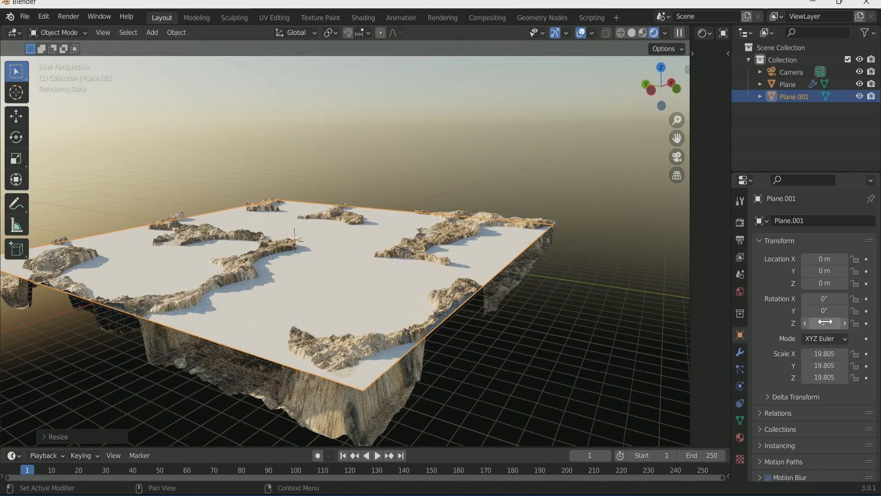
left_click_drag(830, 284, 773, 284)
scroll(472, 358, "up", 1)
middle_click_drag(472, 358, 494, 338)
scroll(487, 345, "up", 3)
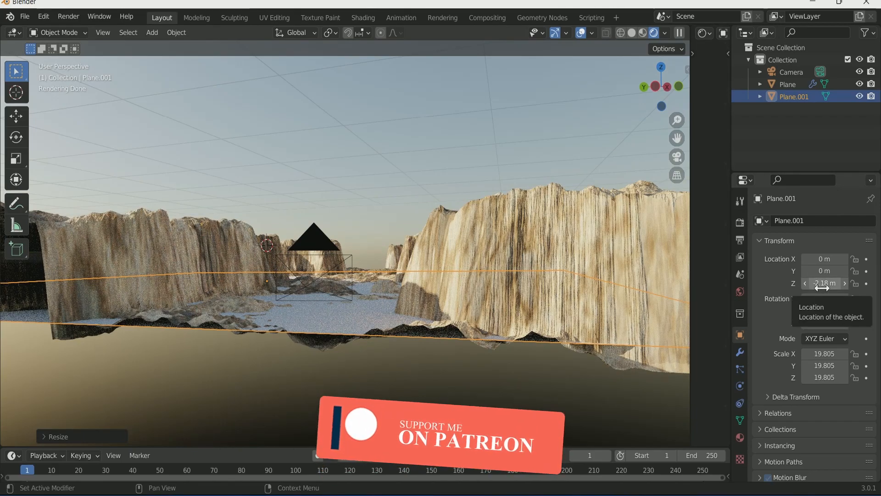
left_click_drag(690, 85, 425, 89)
Step: Give the plane a new material with lower roughness, Transmission 1 and a black base colour
key("KP_0")
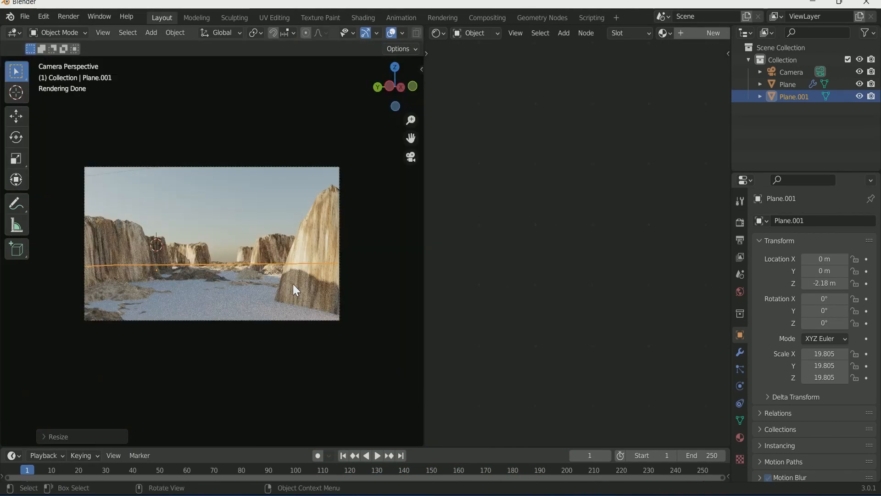
left_click(695, 36)
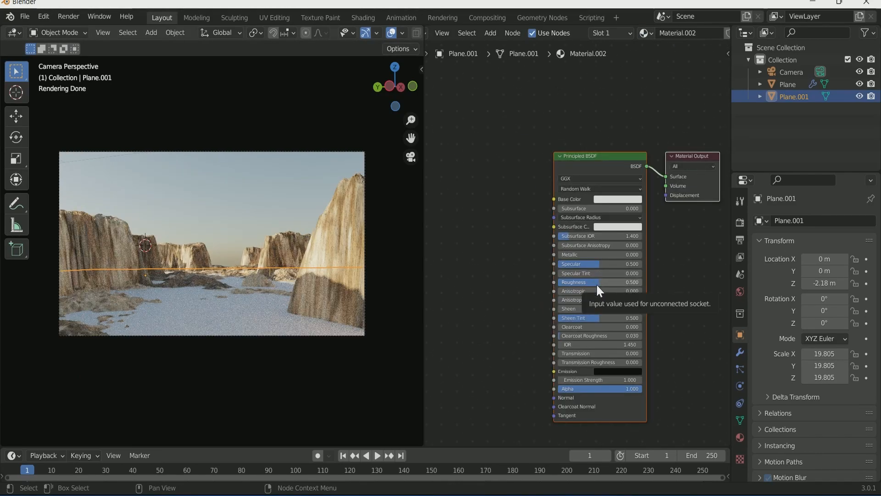
left_click_drag(596, 283, 561, 283)
left_click_drag(573, 353, 642, 353)
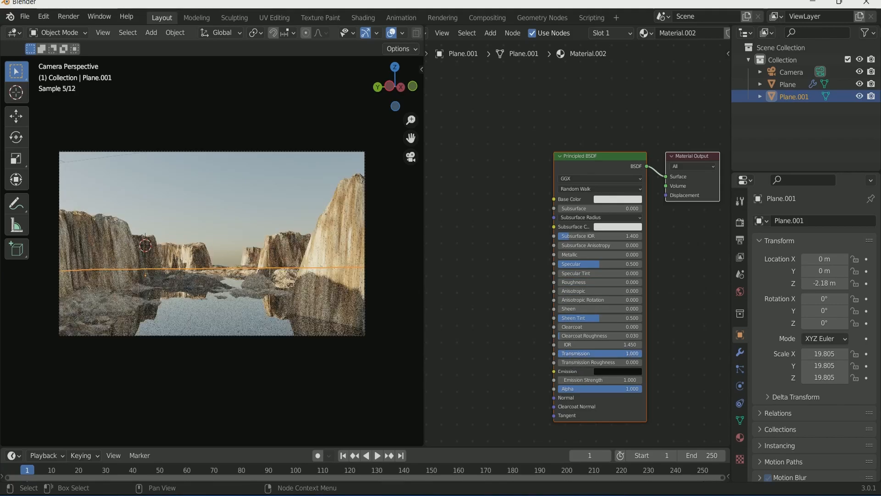
left_click(620, 199)
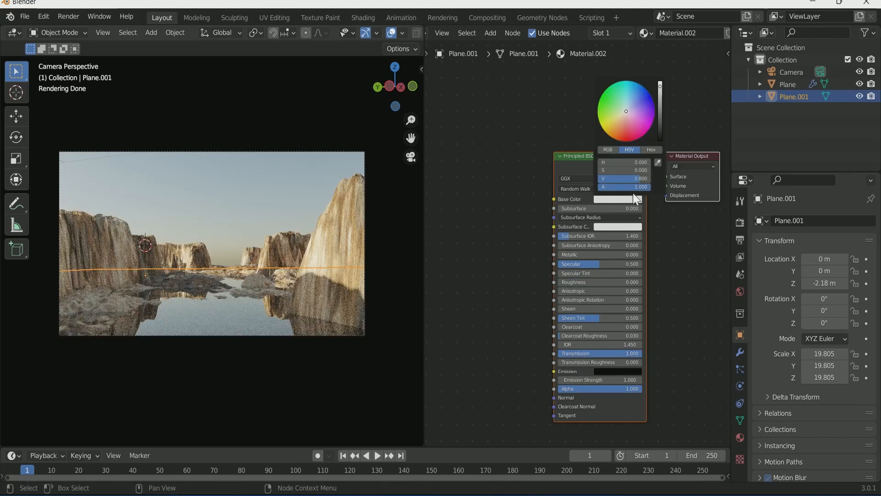
left_click_drag(661, 125, 660, 136)
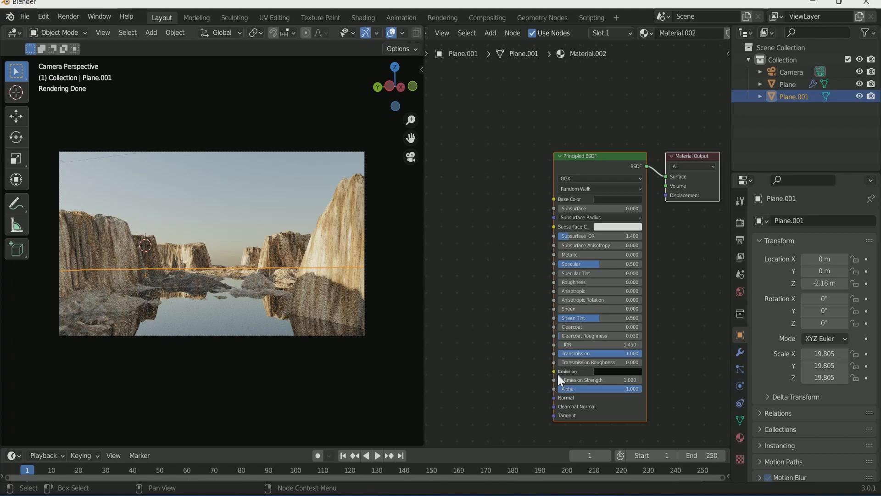
Step: Add a Bump node and connect it to the shader's Normal input
key("shift+a")
left_click(461, 354)
type("bum")
key("Return")
left_click(480, 366)
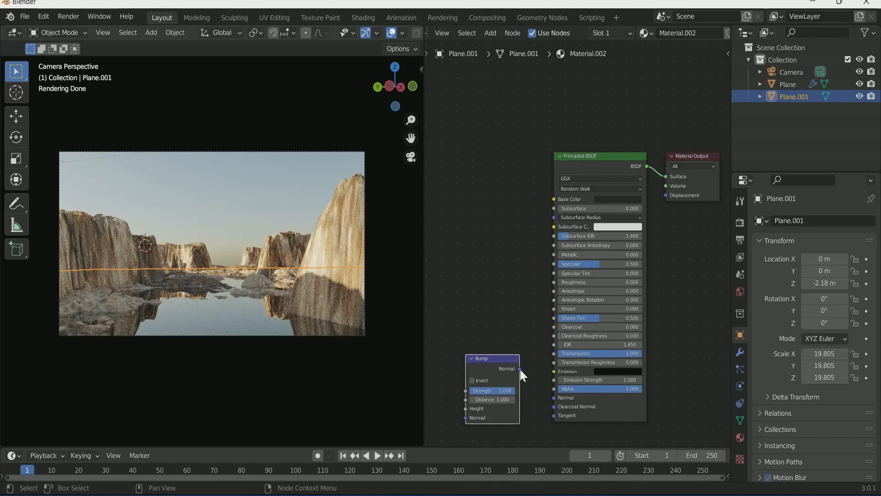
left_click_drag(555, 398, 554, 398)
scroll(503, 316, "down", 2)
middle_click_drag(504, 317, 605, 271)
Step: Add a Noise Texture driving Bump Height, with Texture Coordinate and Mapping nodes via Ctrl+T
key("shift+a")
left_click(496, 339)
type("noi")
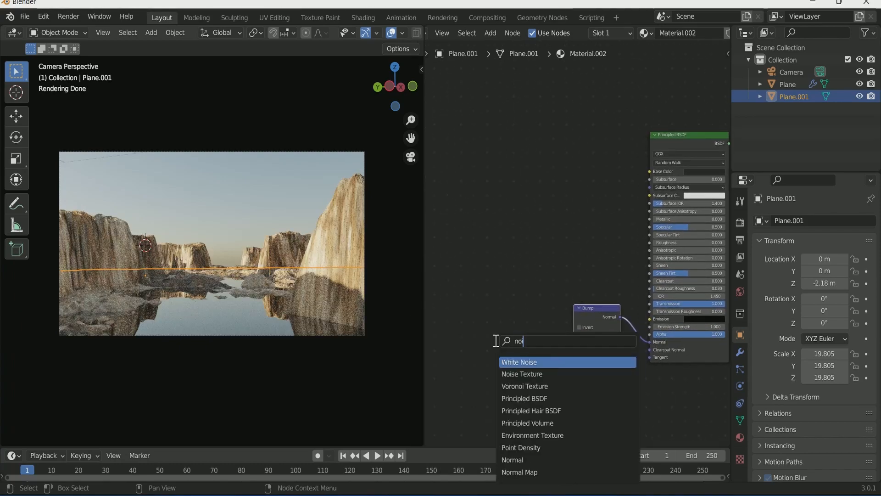
left_click(541, 373)
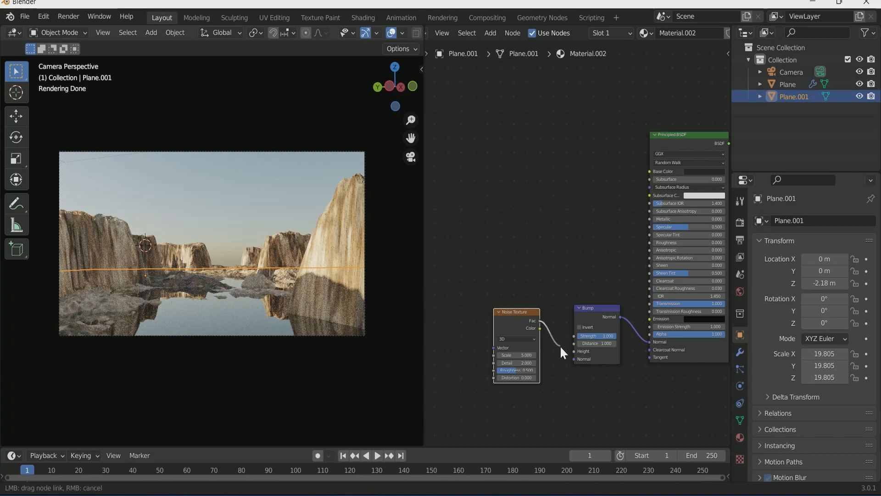
left_click_drag(578, 355, 579, 355)
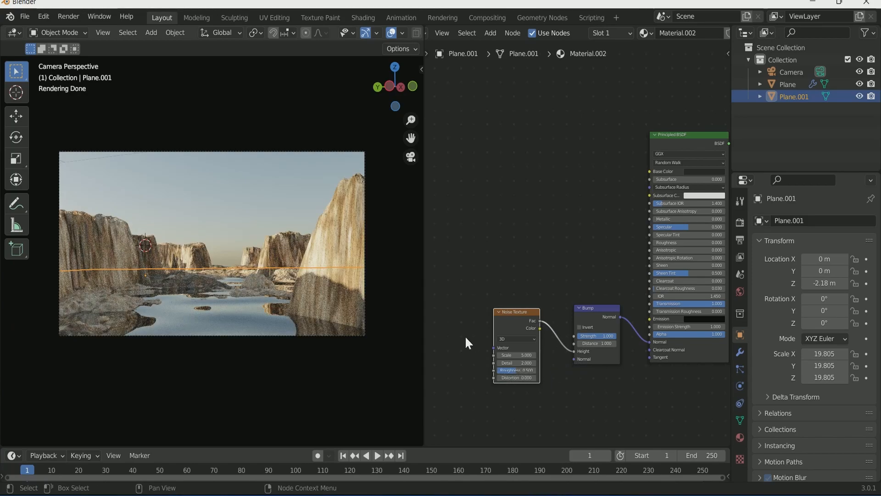
scroll(466, 335, "down", 1)
key("ctrl+t")
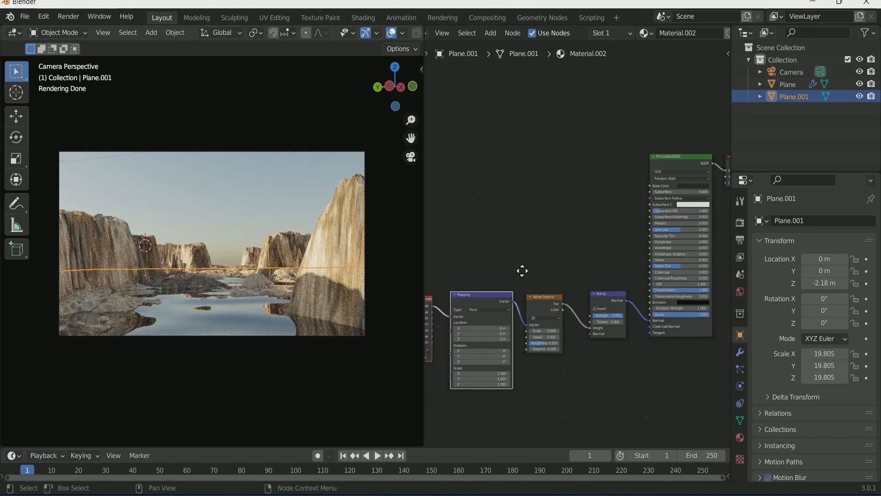
left_click(43, 17)
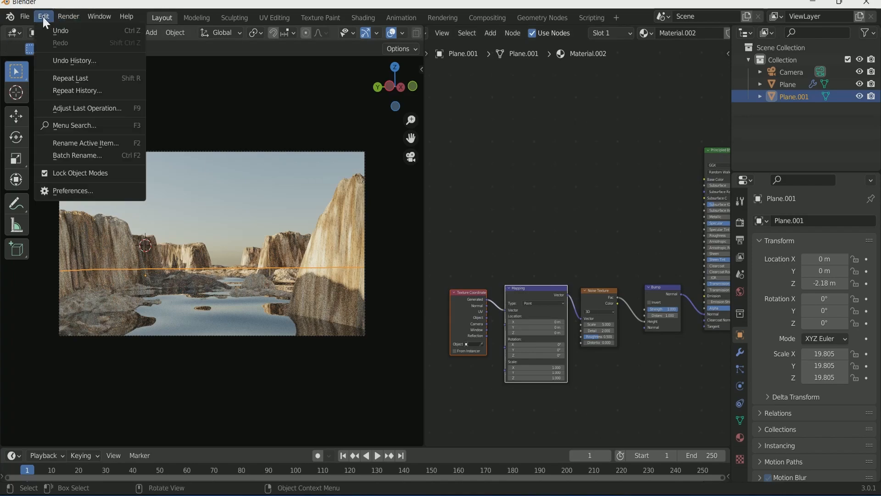
left_click(86, 191)
left_click(45, 143)
type("node")
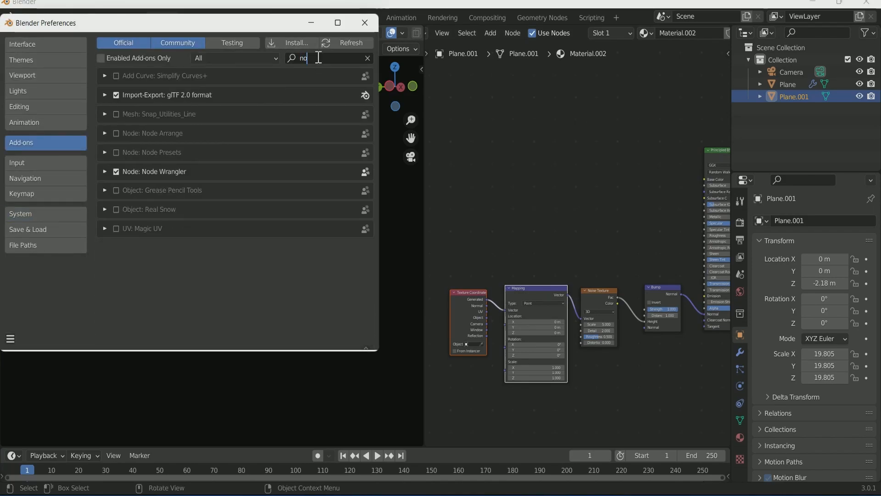
left_click(367, 27)
scroll(599, 400, "up", 3)
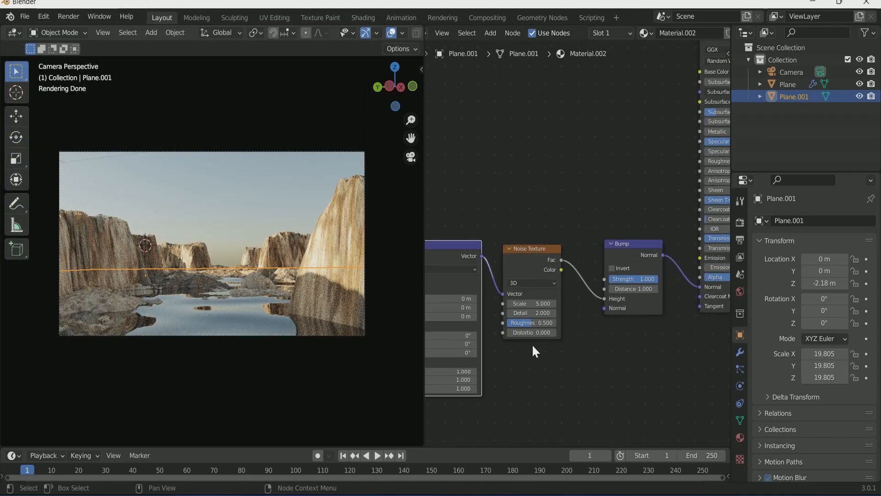
left_click(532, 283)
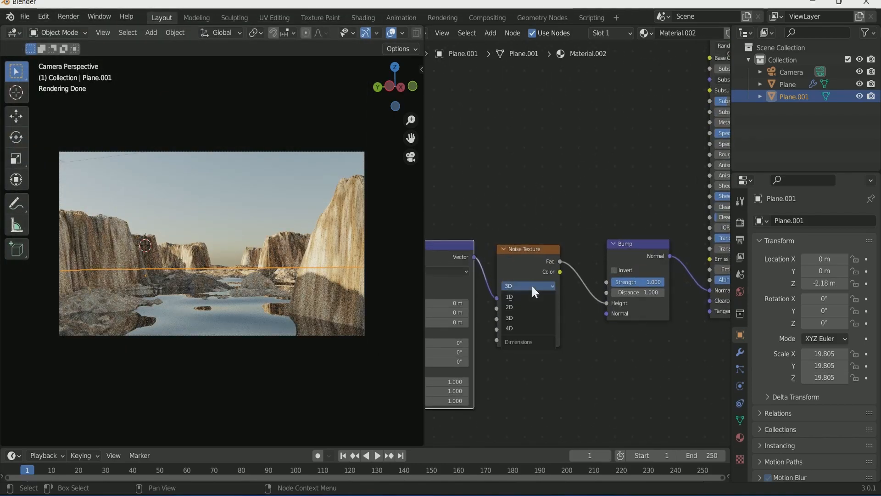
Step: Make the Noise Texture 4D with Scale 25.1 and Distortion 4.5, and enlarge the timeline
left_click(522, 328)
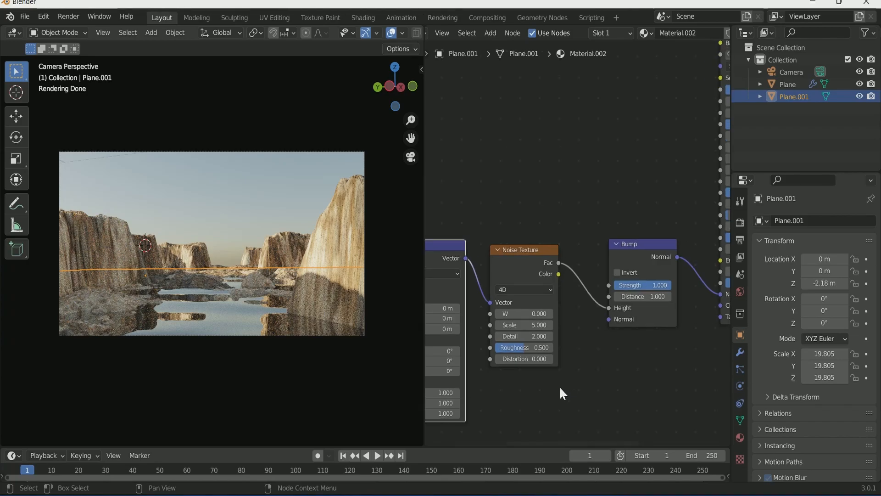
scroll(560, 386, "up", 1)
left_click_drag(520, 331, 616, 331)
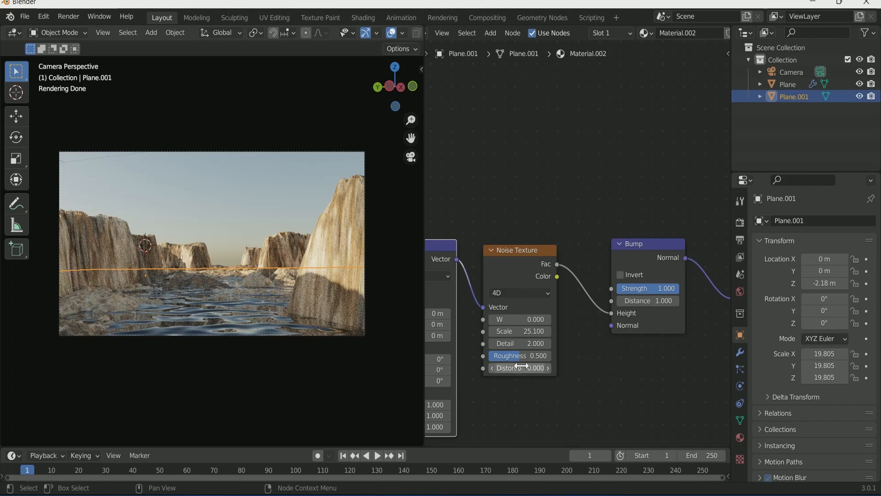
left_click_drag(519, 366, 550, 370)
left_click(492, 369)
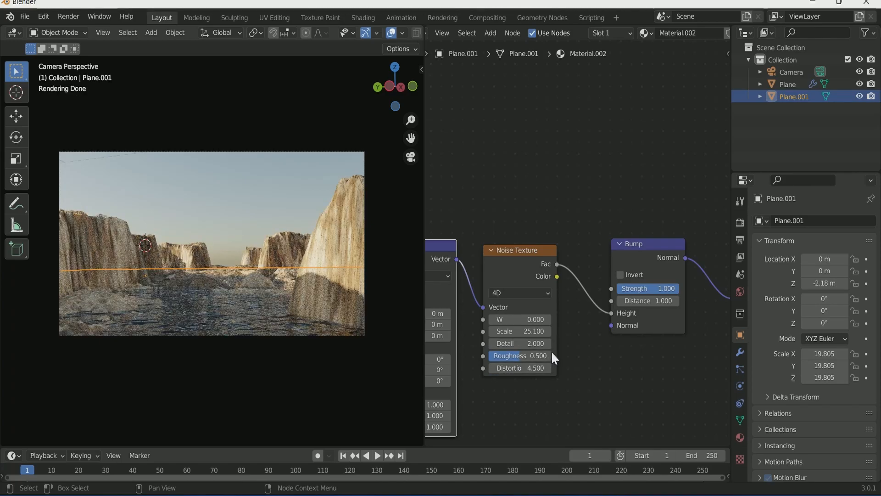
left_click_drag(464, 445, 464, 426)
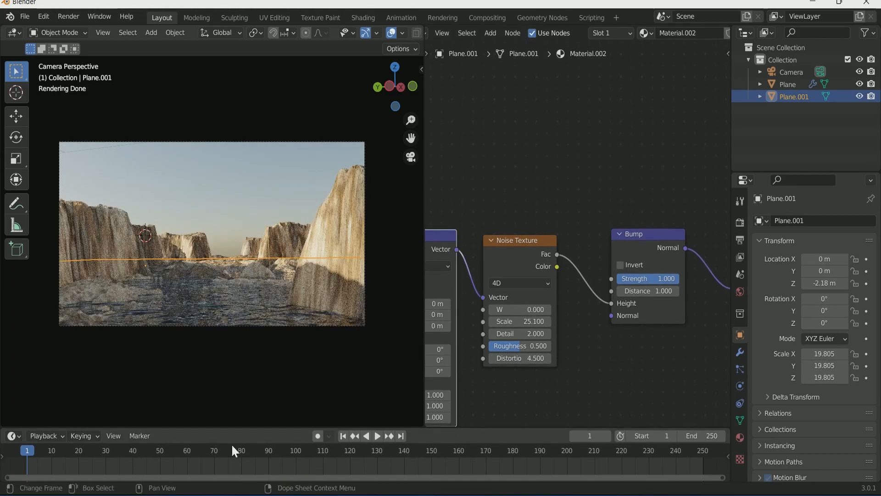
Step: Set the end frame to 150, keyframe Noise W at the start and at 0.1 on frame 151, then play
type("150")
key("Return")
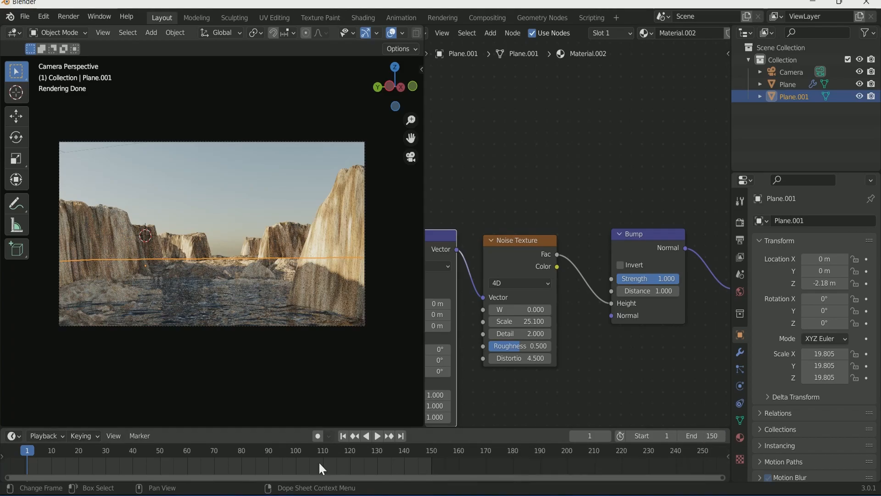
right_click(518, 309)
left_click(519, 309)
left_click(401, 435)
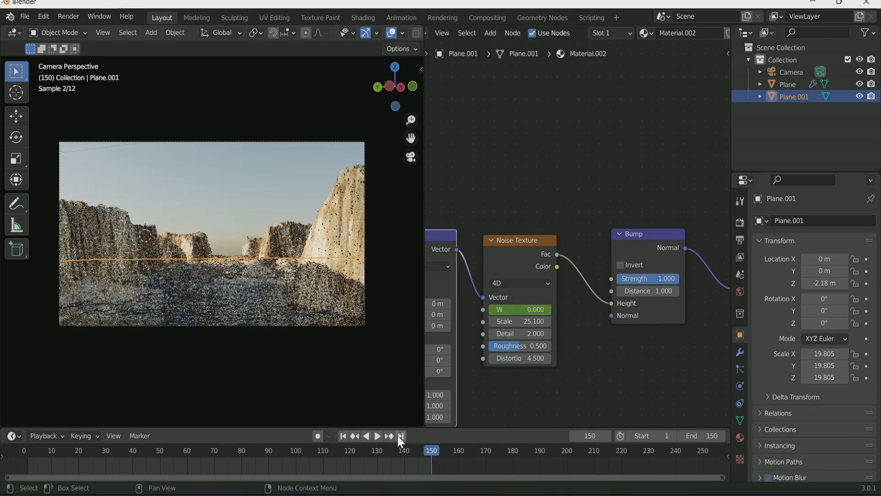
key("Right")
type("0.1")
key("Return")
right_click(526, 310)
left_click(526, 308)
left_click(343, 436)
key("space")
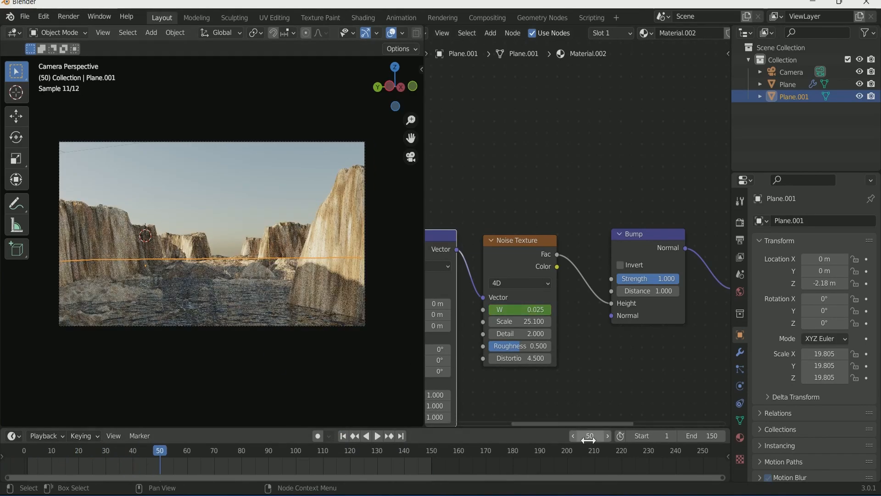
Step: Lower the Bump Strength to 0.067
scroll(605, 360, "up", 1)
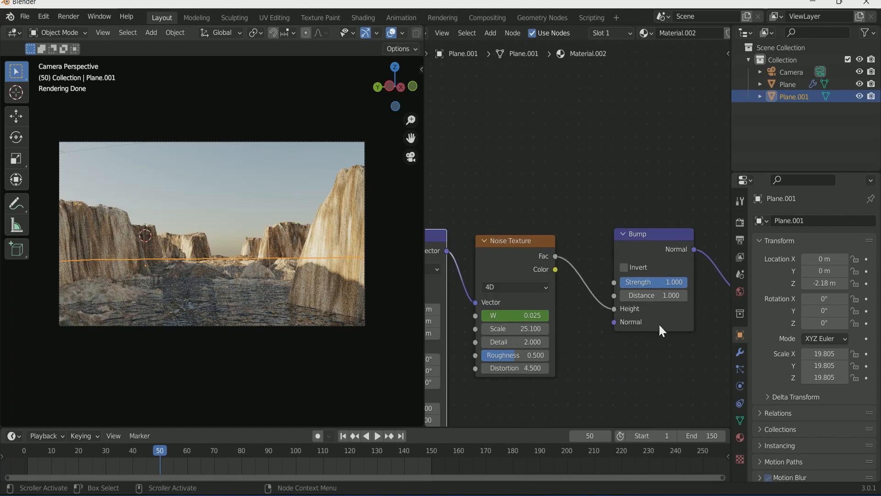
left_click_drag(681, 283, 625, 283)
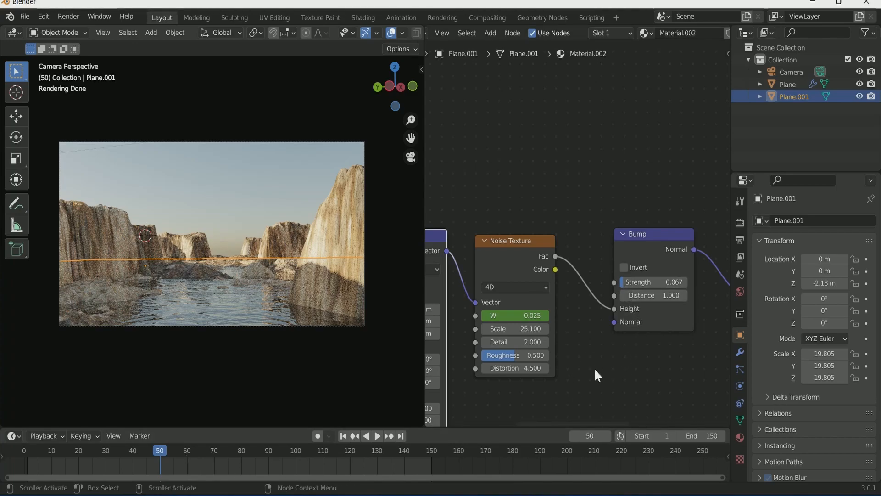
scroll(311, 270, "up", 1)
scroll(311, 271, "down", 1)
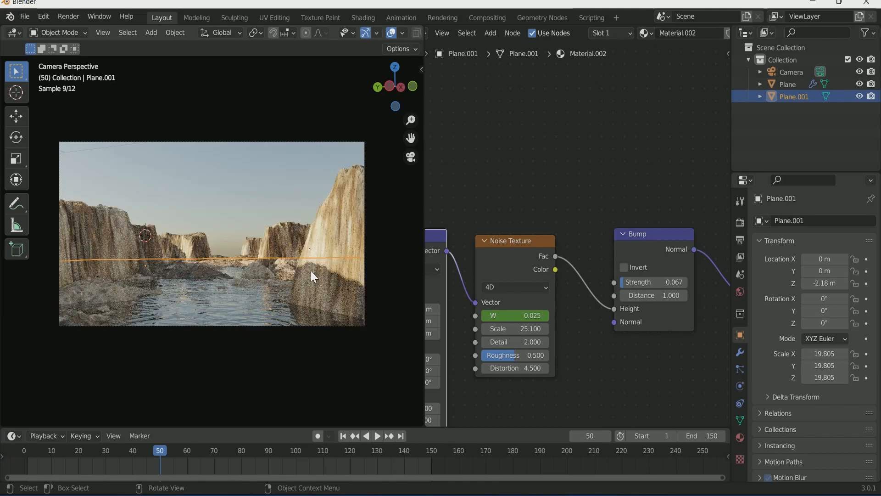
Step: Select the camera and keyframe its location at the first frame
left_click(273, 146)
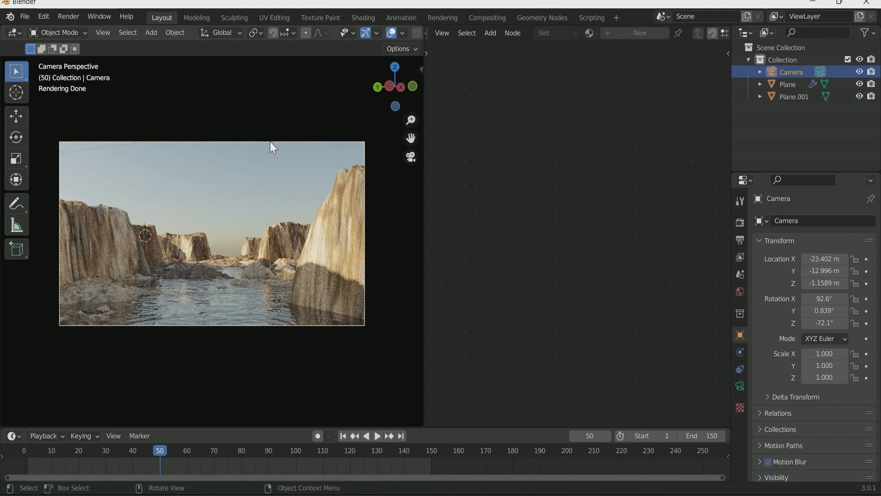
left_click_drag(422, 210, 647, 229)
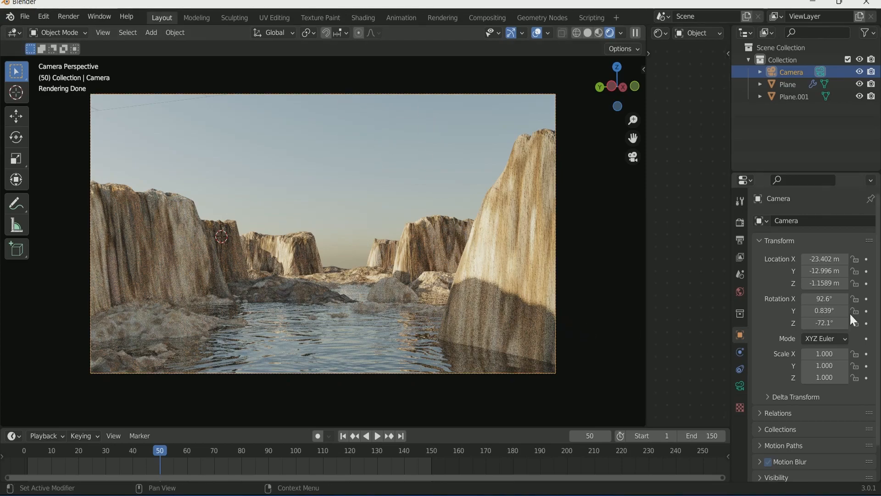
left_click(343, 435)
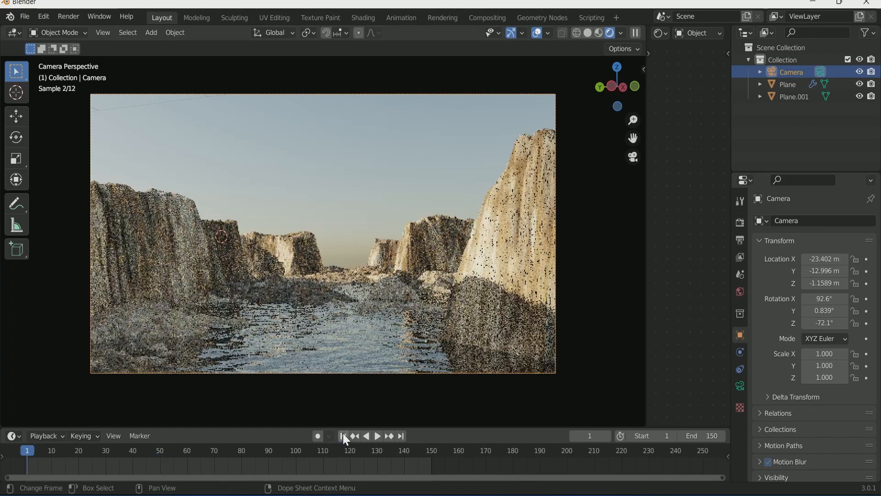
key("i")
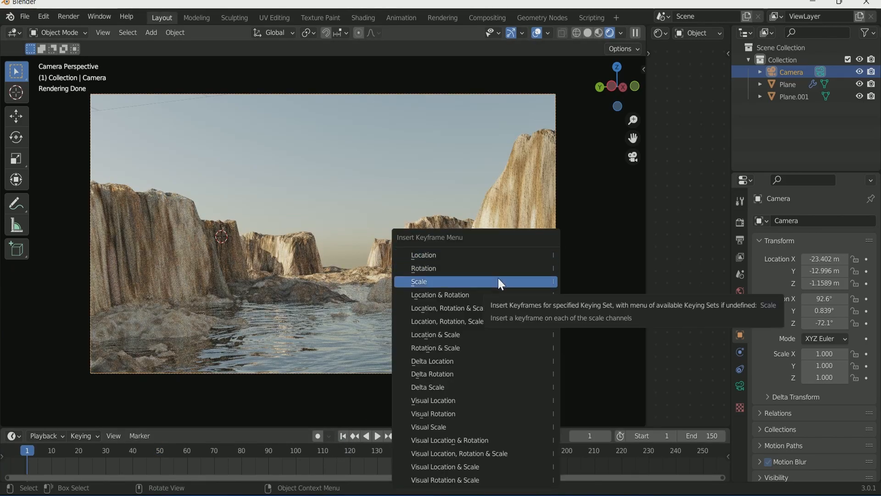
left_click(492, 258)
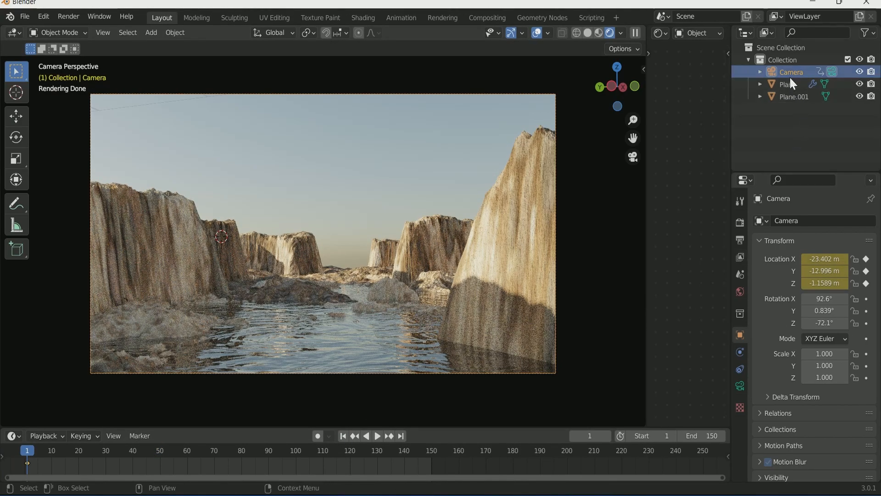
key("g")
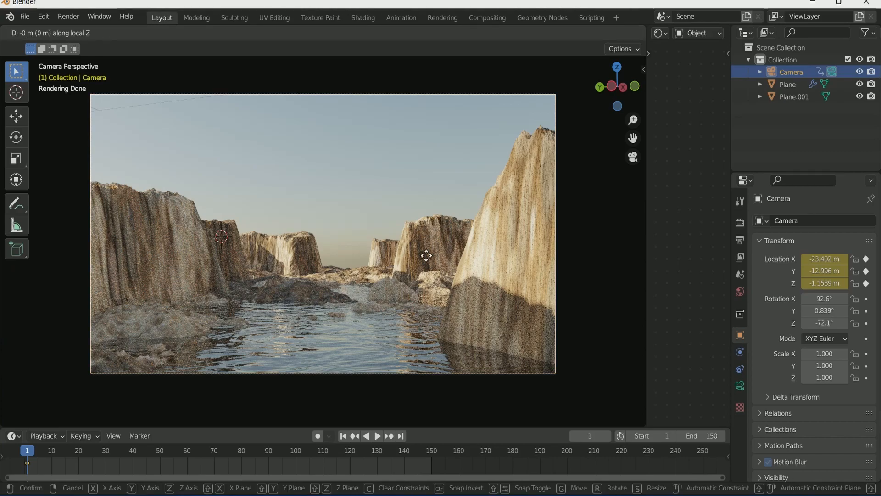
left_click(423, 252)
key("ctrl+z")
Step: At frame 151, push the camera forward along local Z, keyframe its location, and preview playback
left_click(401, 436)
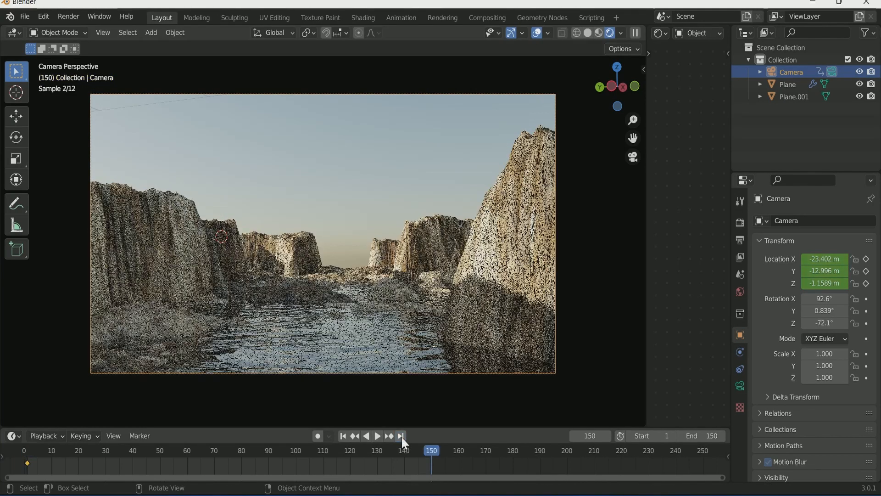
key("Right")
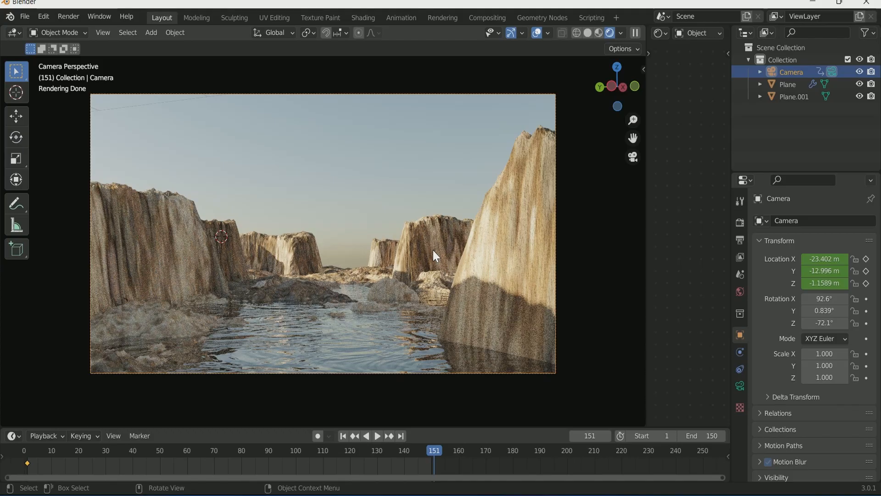
key("g")
key("z")
key("z")
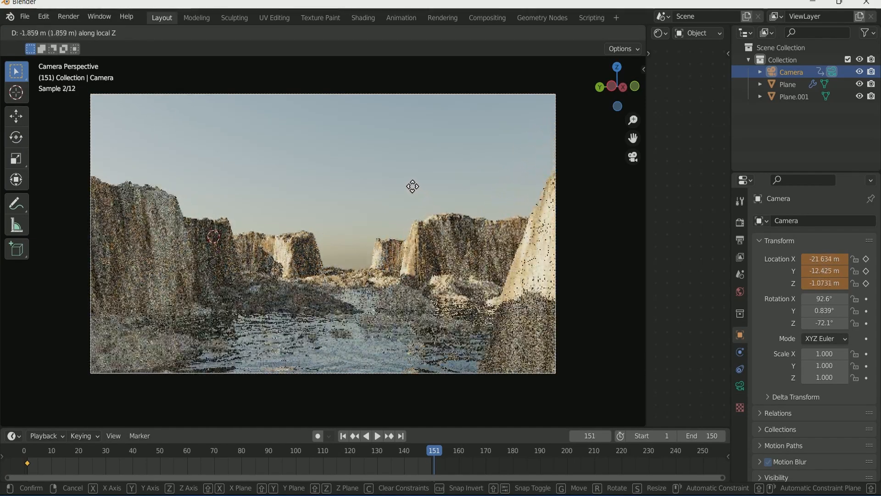
left_click(400, 164)
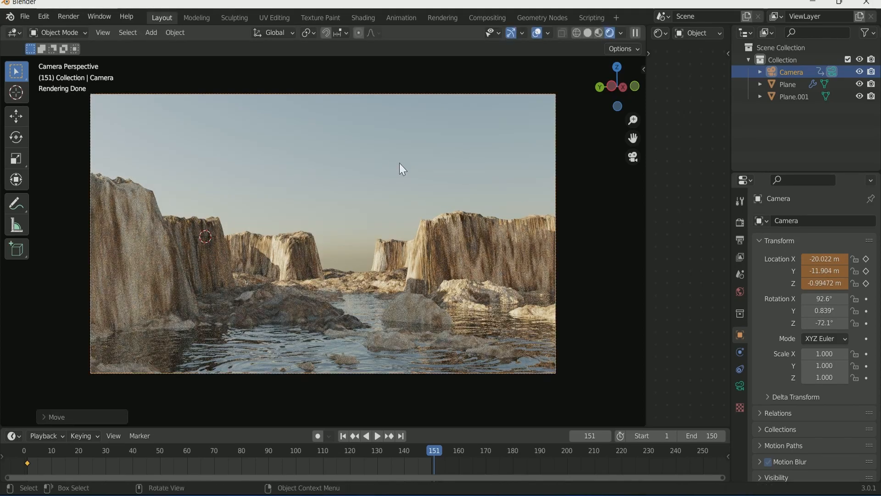
key("i")
left_click(387, 255)
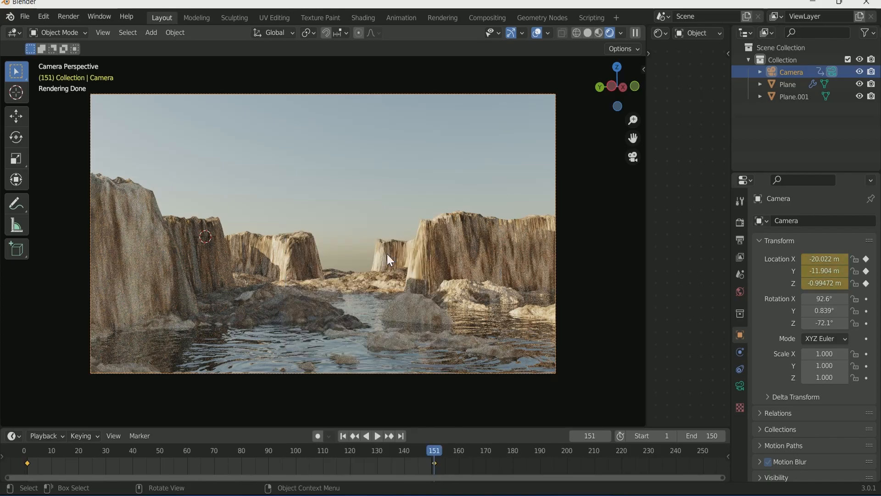
left_click(342, 437)
key("space")
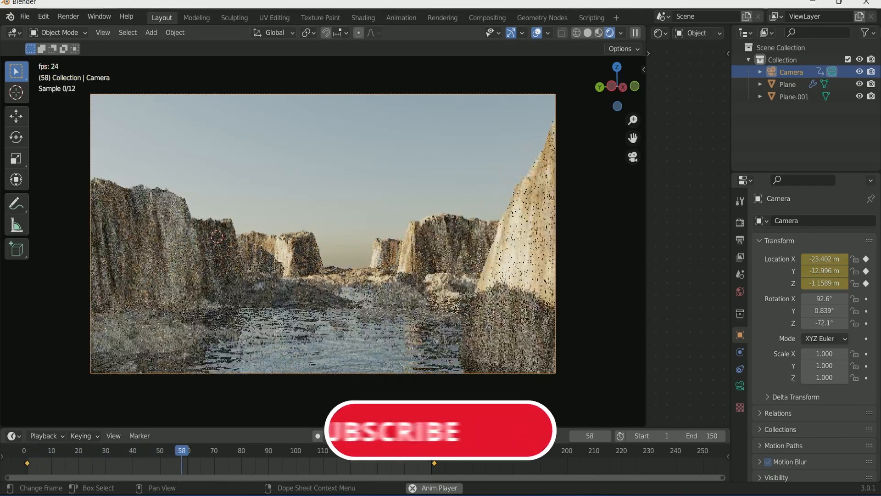
key("Escape")
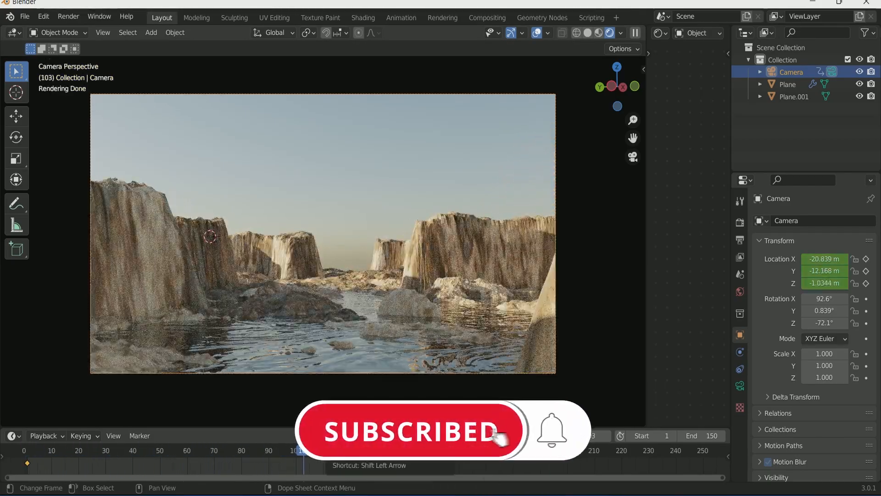
Step: Set the Sky Texture sun to size 5.04°, elevation 26.5° and rotation 24.2°
left_click(740, 292)
left_click_drag(827, 338, 849, 341)
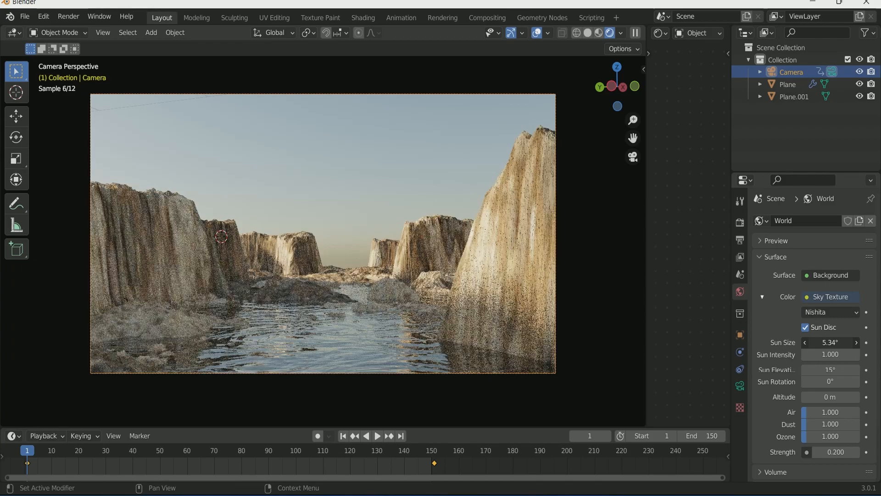
mouse_move(826, 369)
left_mouse_down()
mouse_move(864, 369)
mouse_move(839, 382)
mouse_move(873, 382)
mouse_move(837, 370)
mouse_move(819, 382)
left_mouse_up()
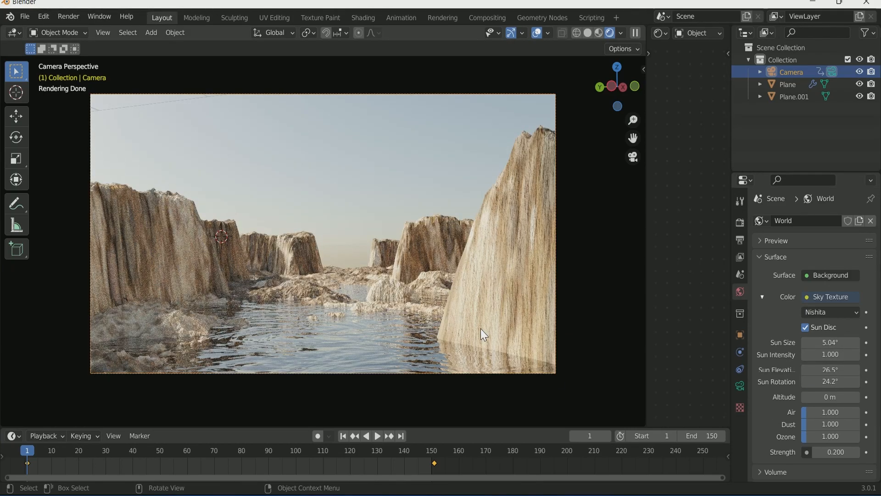
Step: Render a still image of the current frame, then close the render window
left_click(75, 15)
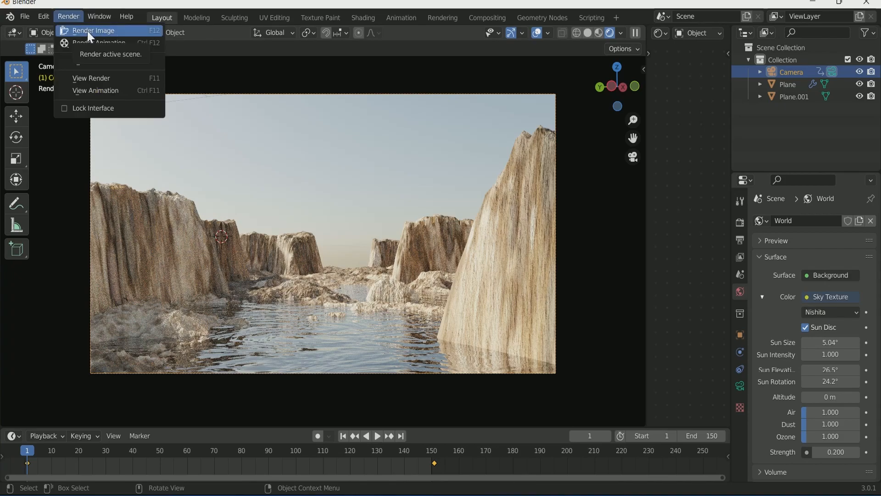
left_click(87, 31)
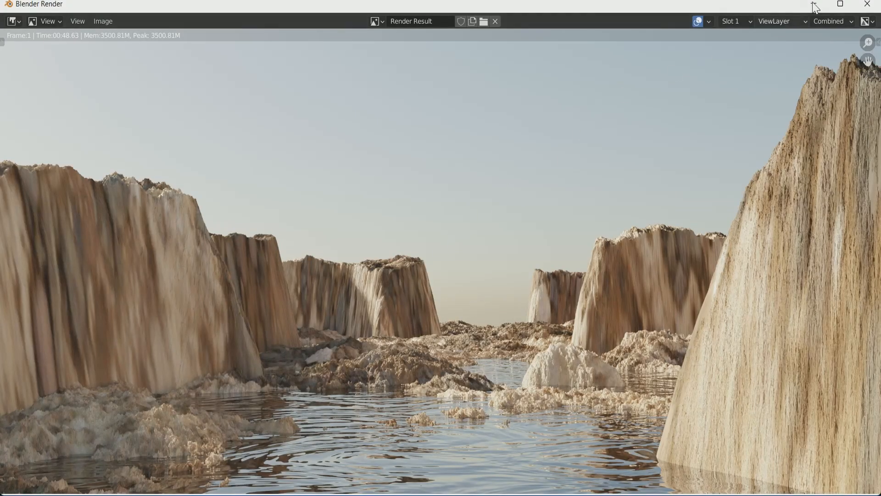
left_click(867, 4)
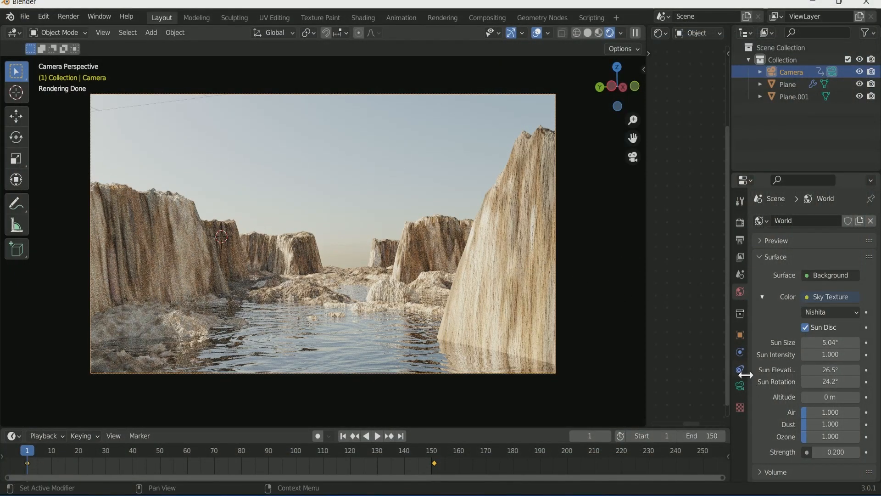
Step: Add an Array modifier to Plane and move it above the Subdivision modifier
left_click(782, 83)
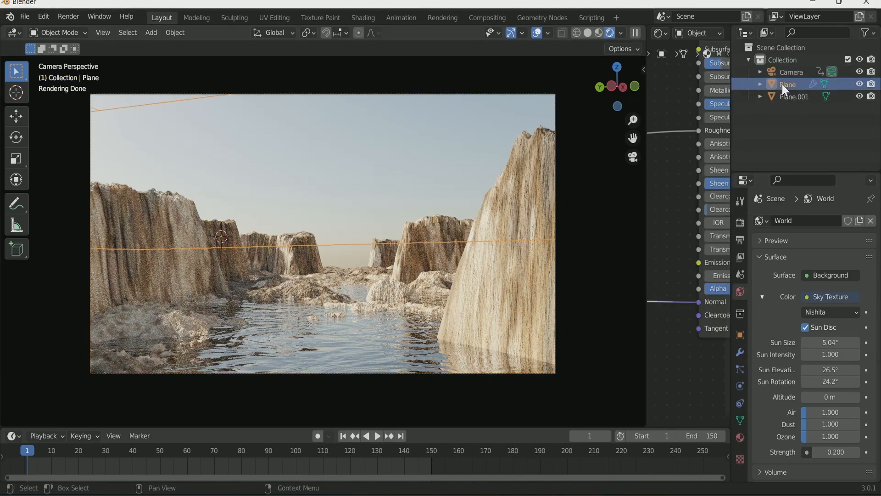
scroll(507, 249, "down", 1)
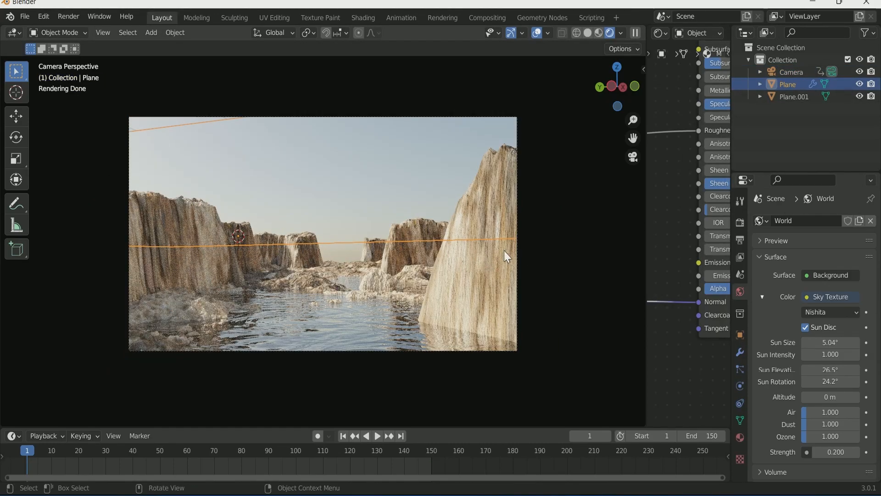
left_click(739, 352)
left_click(798, 221)
left_click(662, 251)
left_click_drag(869, 337, 868, 240)
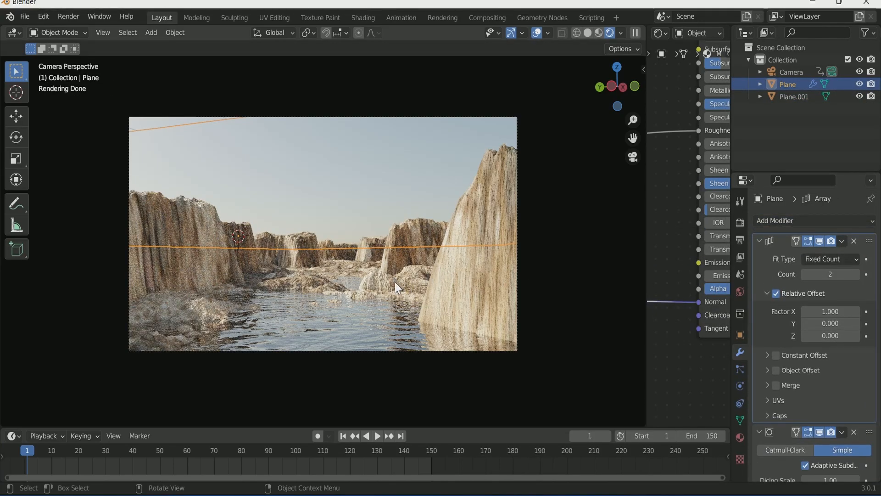
Step: Toggle the Array's viewport display and confirm a Fixed Count of 2 outside the camera view
scroll(399, 288, "up", 2)
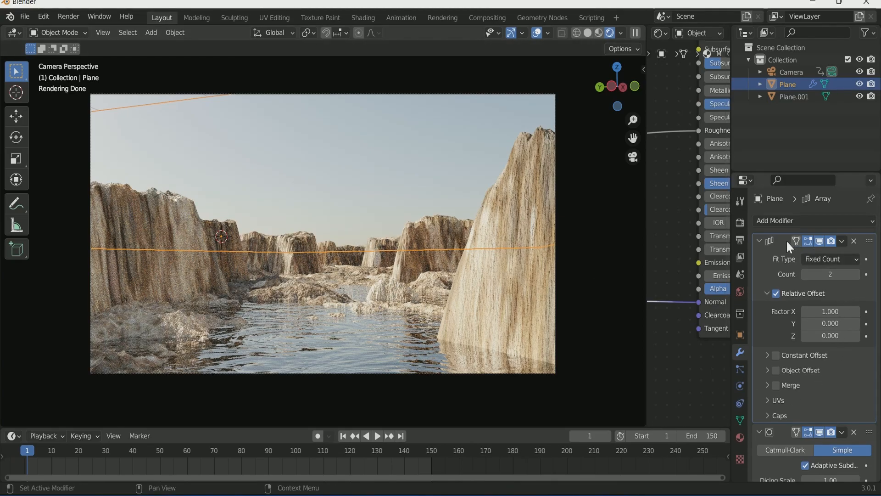
left_click(820, 240)
left_click(820, 240)
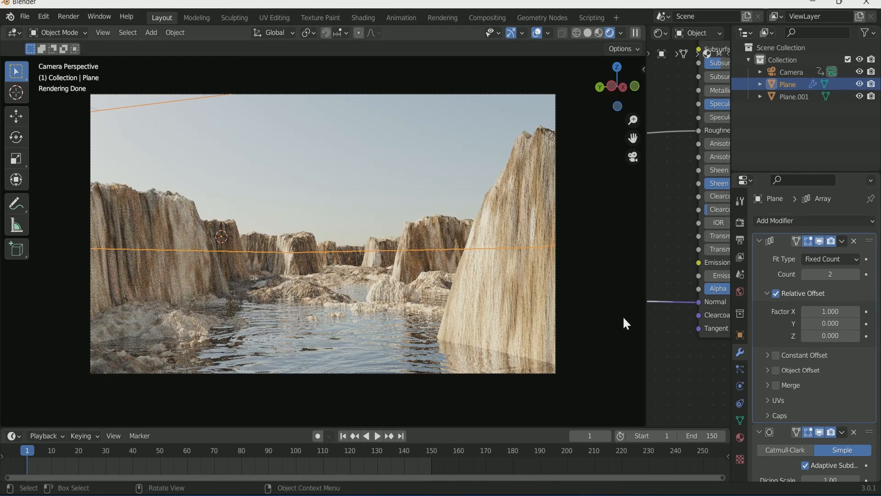
key("KP_0")
left_click(807, 275)
left_click(855, 275)
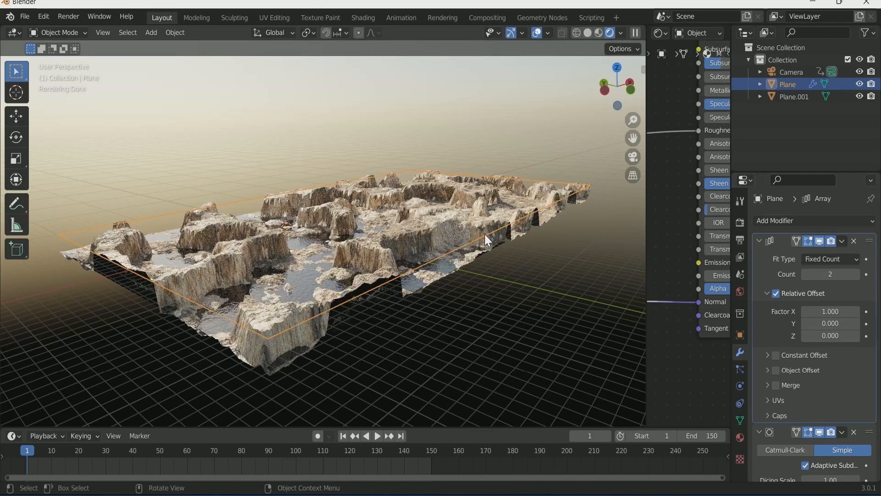
key("KP_0")
Step: Save the project as 'Tutorial 33 Youtube.blend'
left_click(739, 292)
left_click(24, 16)
left_click(50, 104)
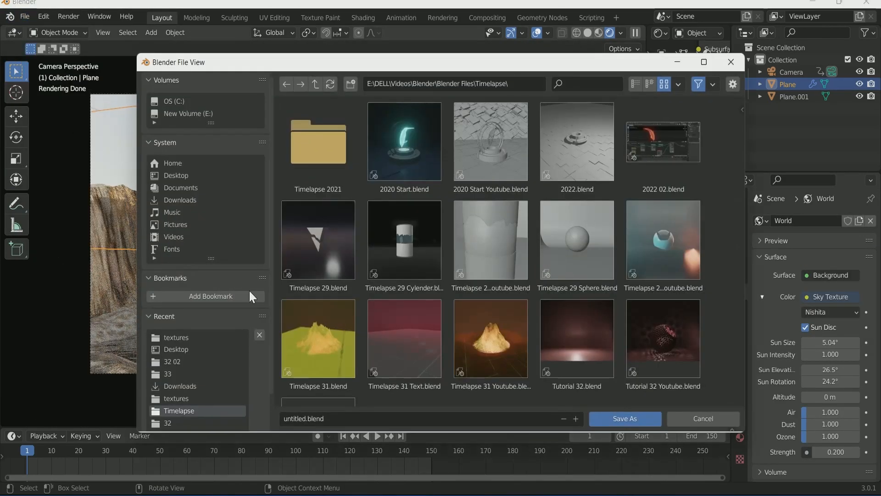
left_click(321, 386)
type("Yout")
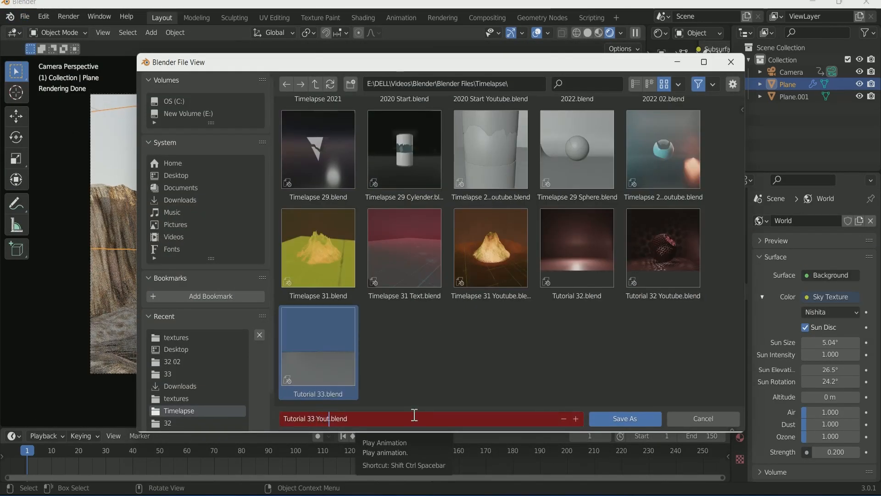
type("ube")
key("Return")
Step: Set the frame rate to 30 fps and the output folder to C:\tmp\32\
left_click(740, 240)
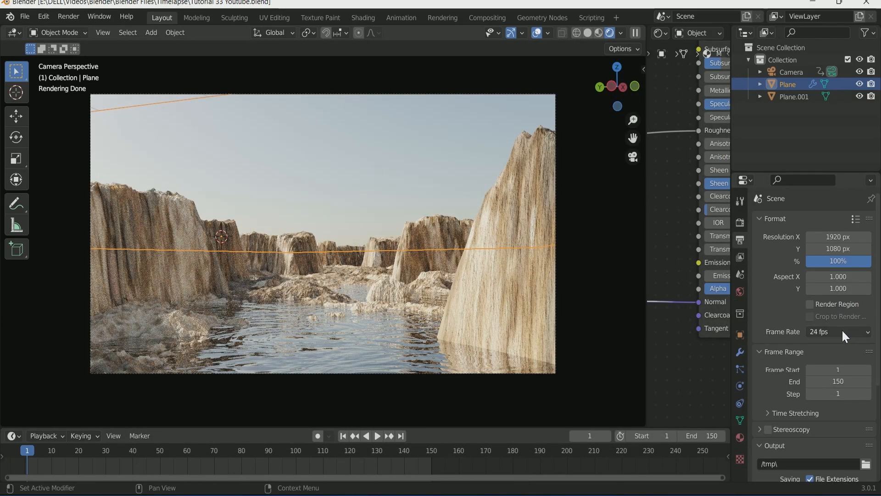
left_click(838, 333)
left_click(842, 374)
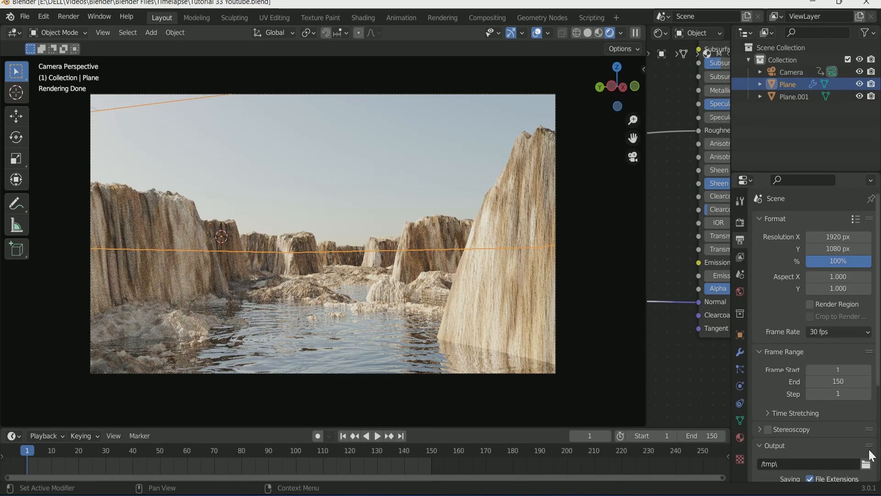
scroll(865, 436, "down", 2)
left_click(866, 425)
left_click(326, 157)
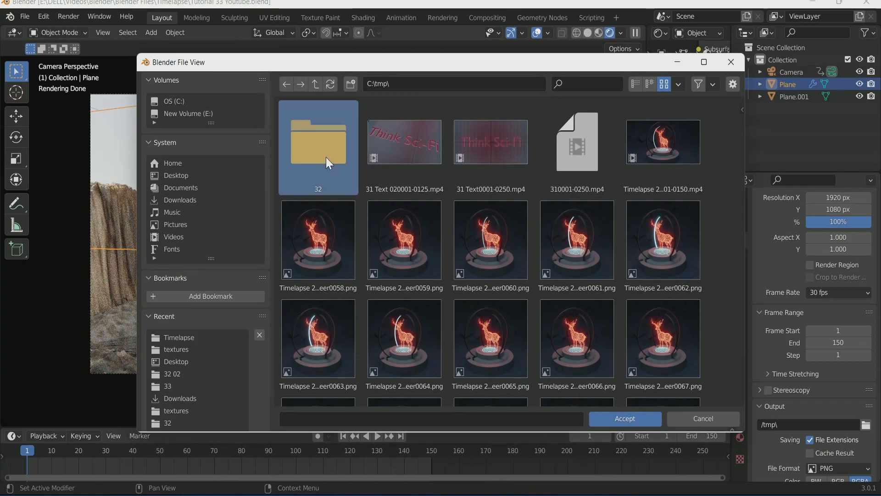
left_click(625, 418)
left_click(625, 418)
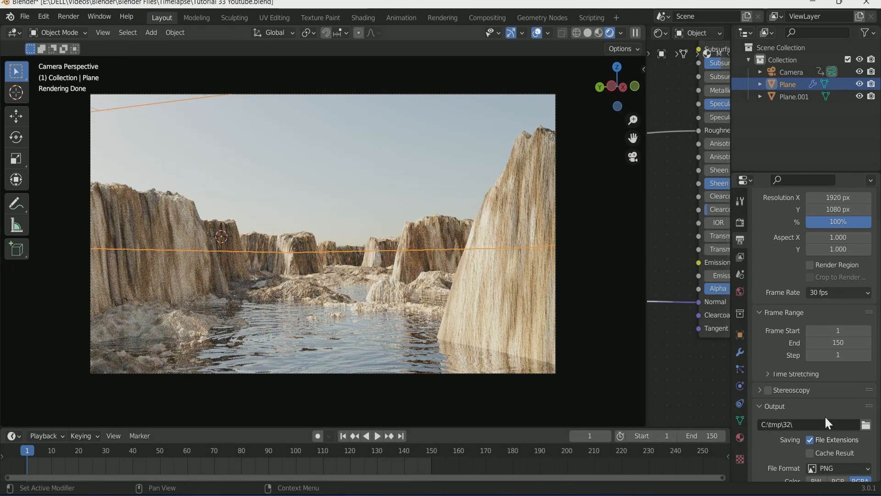
Step: Output FFmpeg video in a Matroska container with Perceptually Lossless quality
scroll(824, 414, "down", 5)
left_click(68, 16)
left_click(846, 367)
left_click(843, 301)
left_click(785, 441)
scroll(816, 413, "down", 4)
left_click(851, 380)
left_click(850, 378)
scroll(846, 370, "down", 4)
left_click(839, 371)
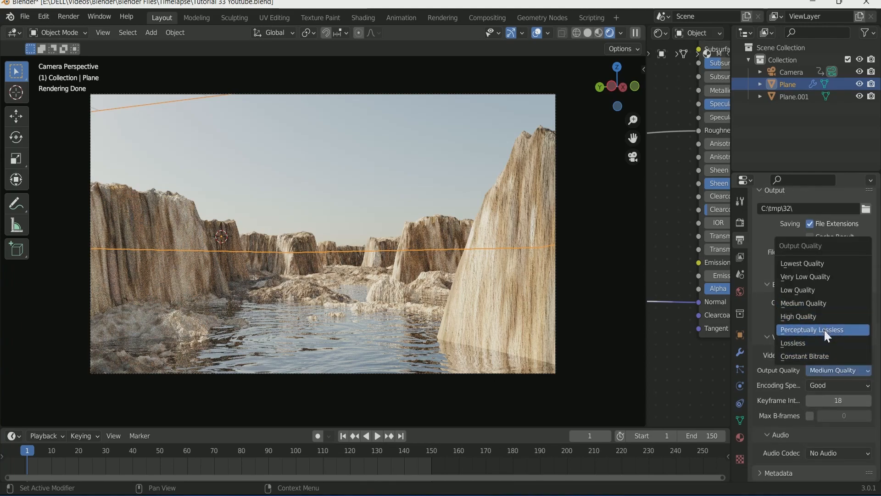
left_click(825, 330)
left_click(68, 17)
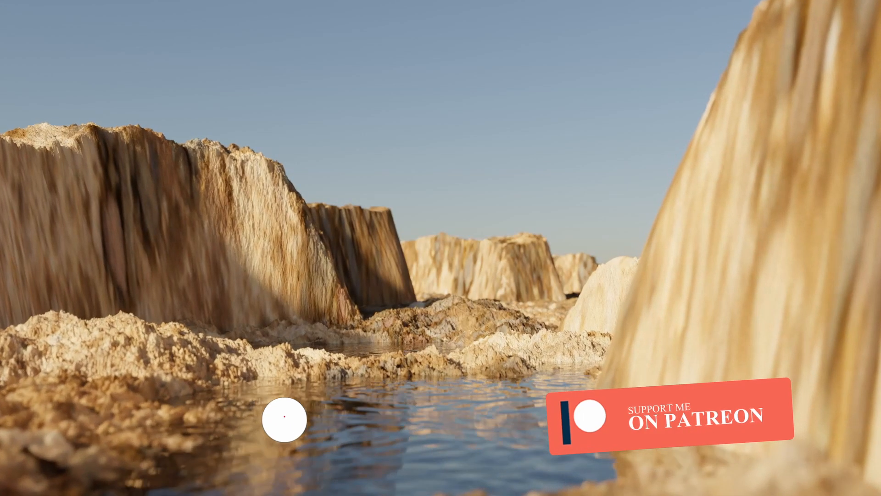